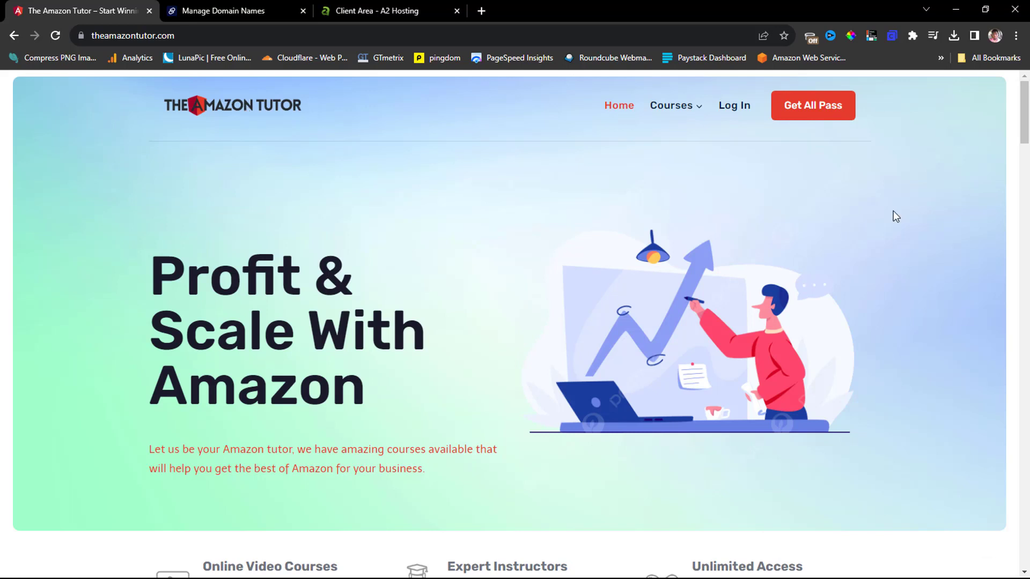
# Review the Amazon Tutor homepage course cards, then go to the site's Log In page.
pyautogui.scroll(-15, 894, 211)
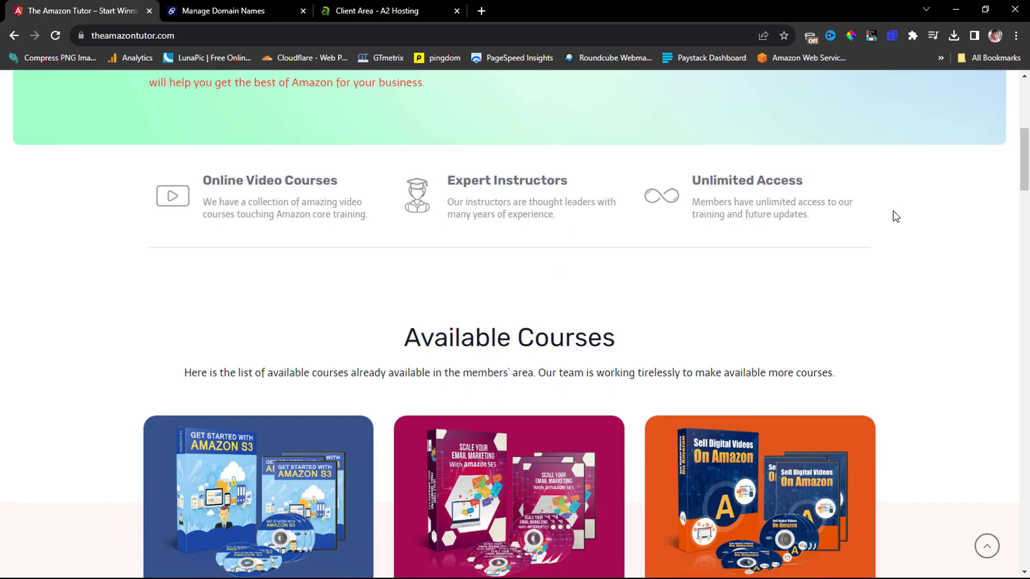
pyautogui.scroll(-6, 896, 216)
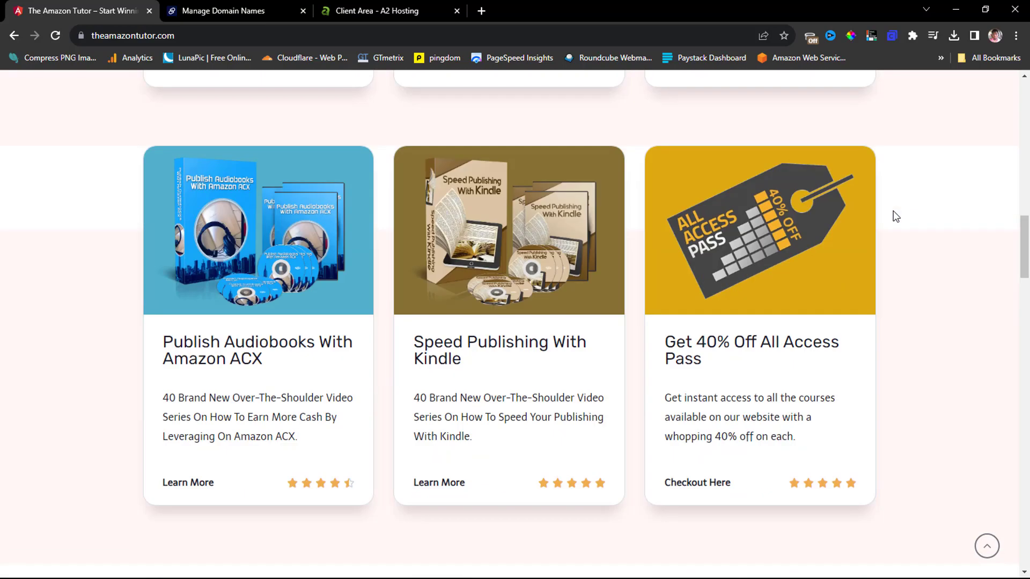
pyautogui.scroll(-15, 895, 216)
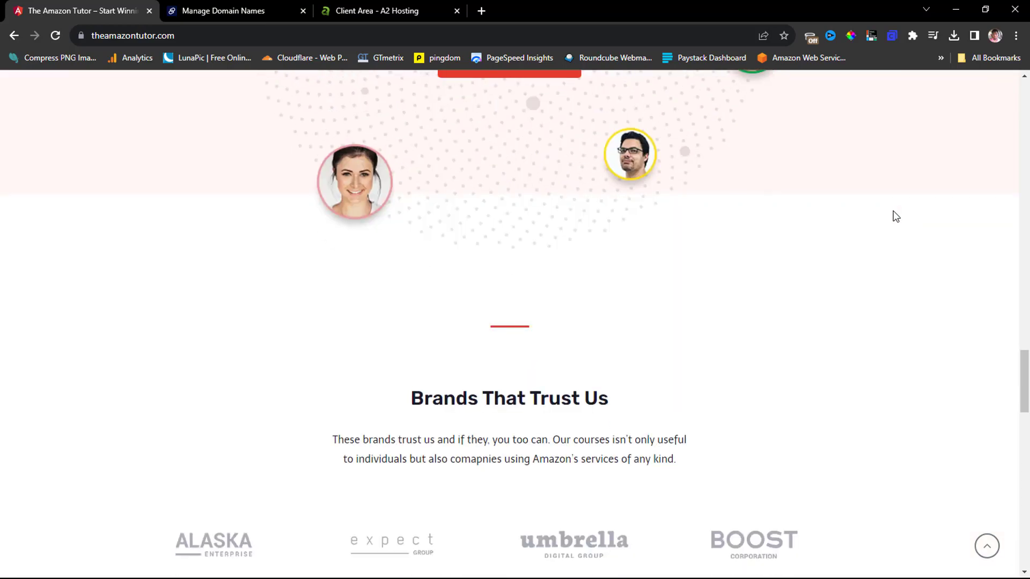
pyautogui.scroll(-7, 895, 216)
pyautogui.scroll(18, 895, 216)
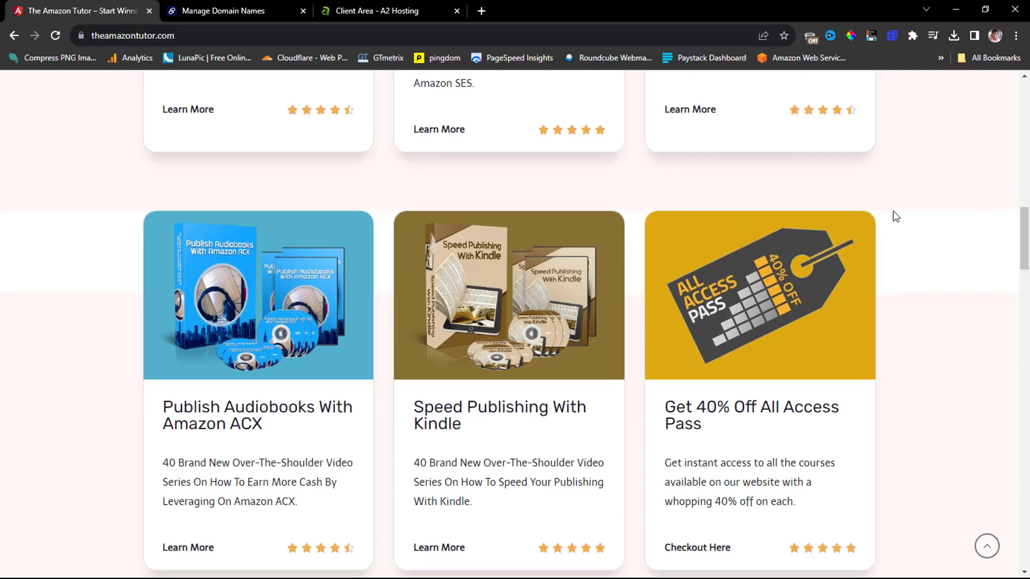
pyautogui.scroll(19, 895, 216)
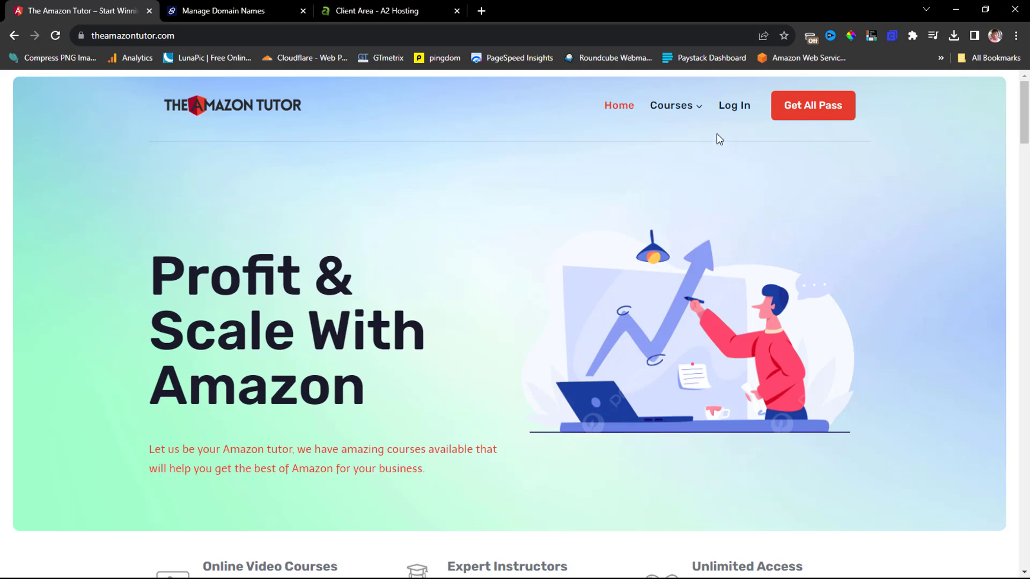
pyautogui.click(733, 109)
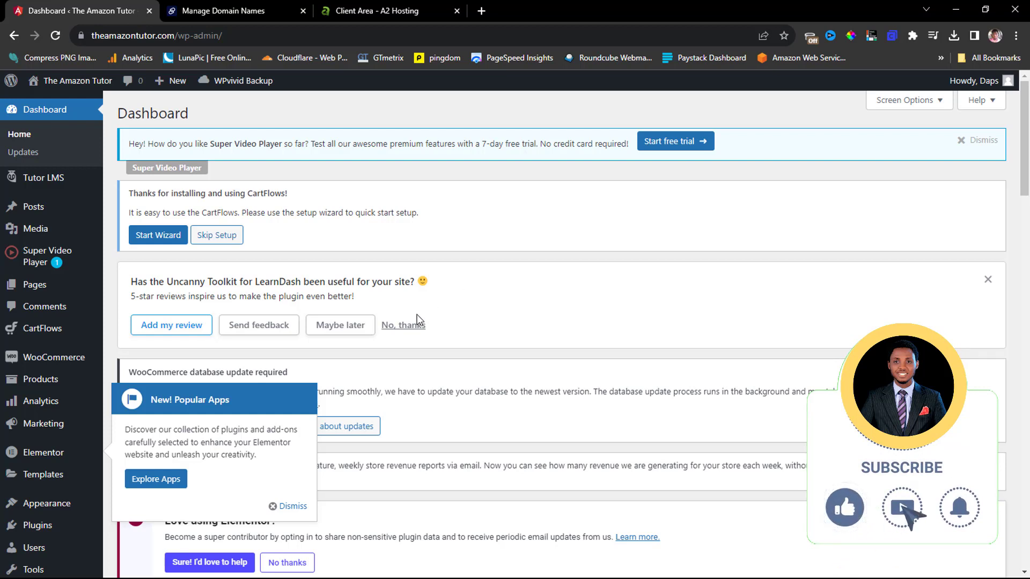
# Search Add New Plugin for 'wpvivid' and find the already active WPvivid plugin.
pyautogui.moveTo(46, 530)
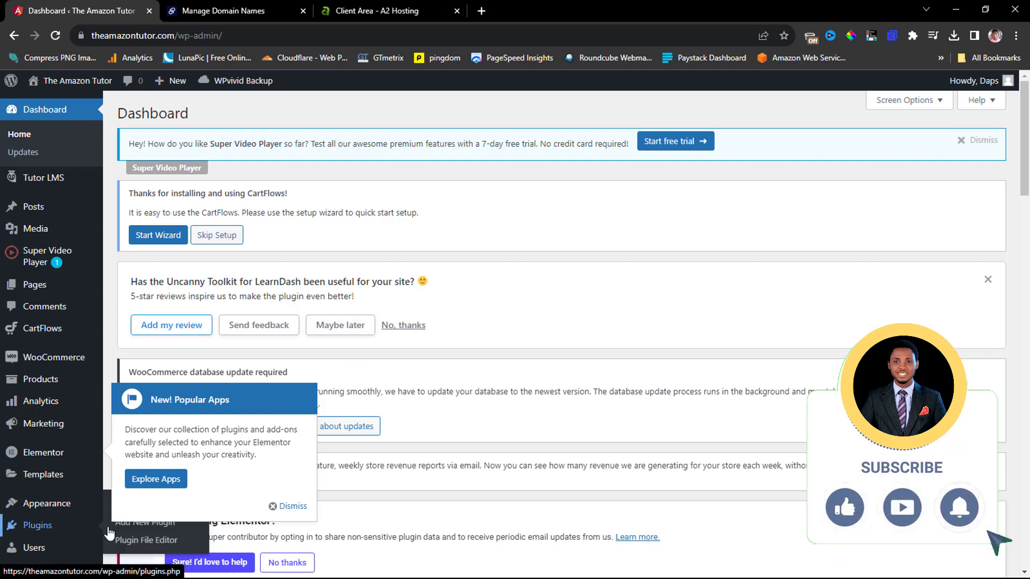
pyautogui.click(152, 526)
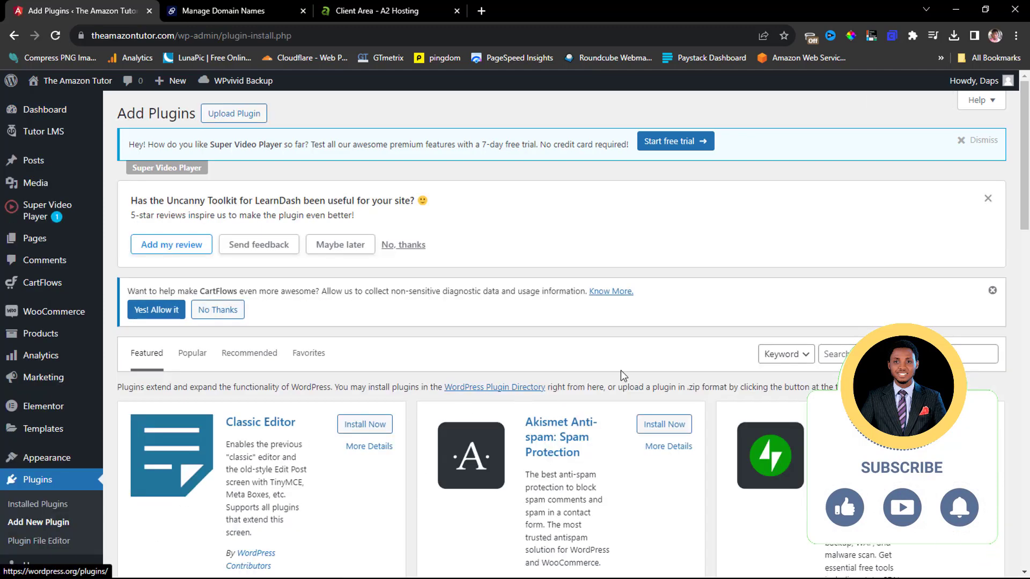
pyautogui.click(842, 355)
pyautogui.write('wpvivid')
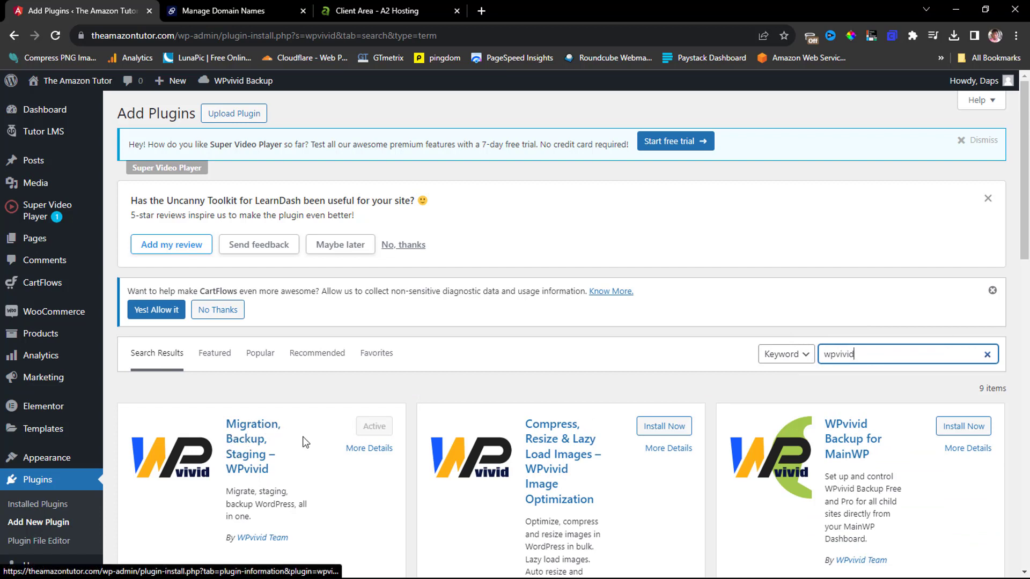
pyautogui.scroll(-1, 350, 441)
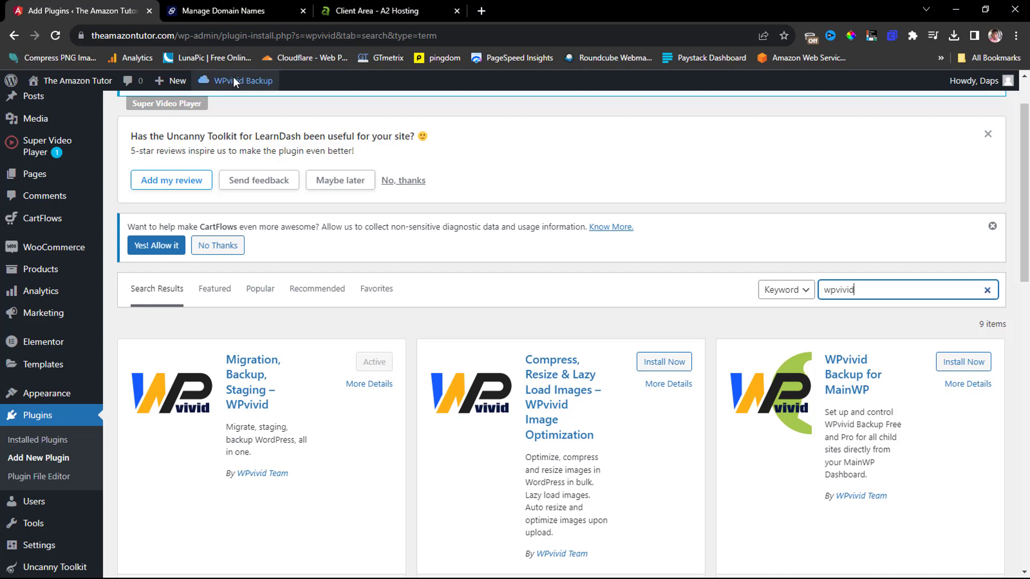
# Delete the old Feb-23-2023 uploaded backup in WPvivid Backup & Restore.
pyautogui.moveTo(233, 78)
pyautogui.click(234, 103)
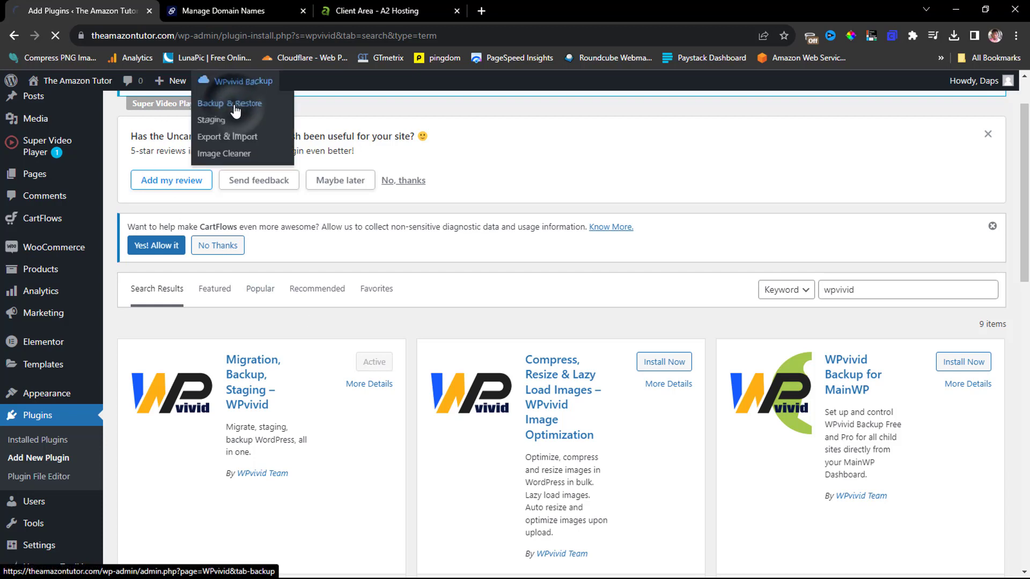
pyautogui.scroll(-10, 642, 301)
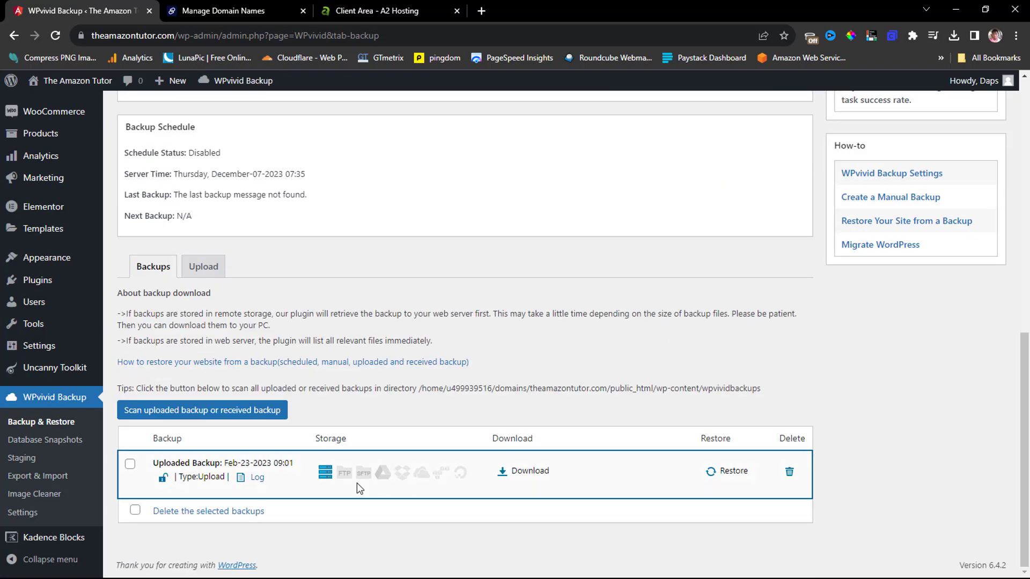
pyautogui.click(790, 473)
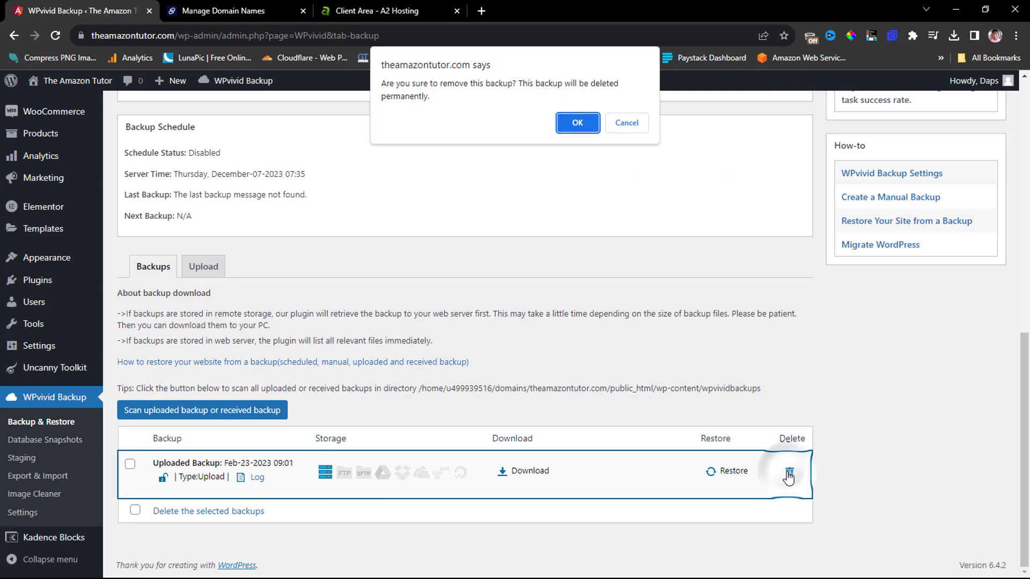
pyautogui.click(572, 126)
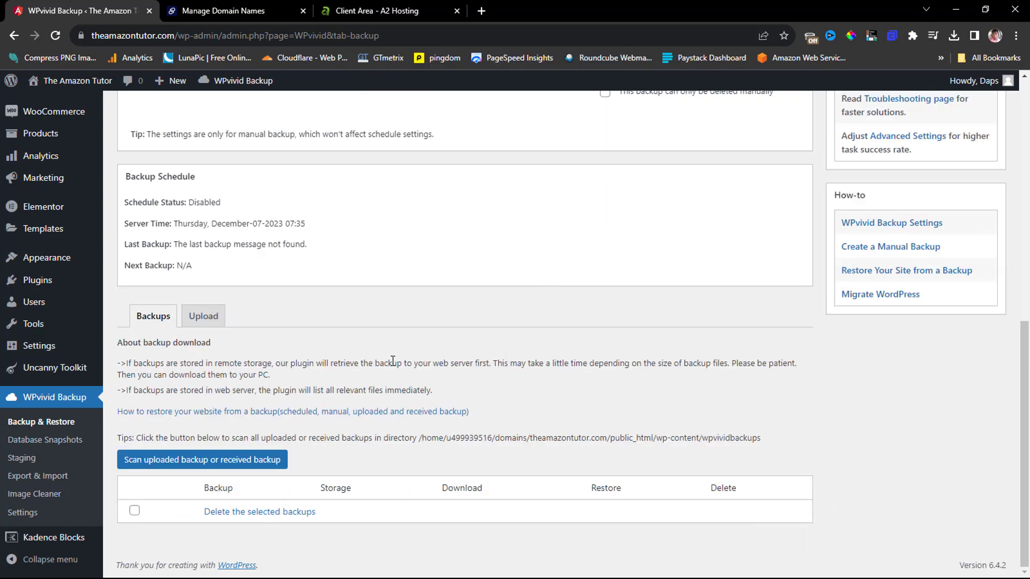
# Run a new manual Database + Files backup to local storage.
pyautogui.scroll(6, 456, 358)
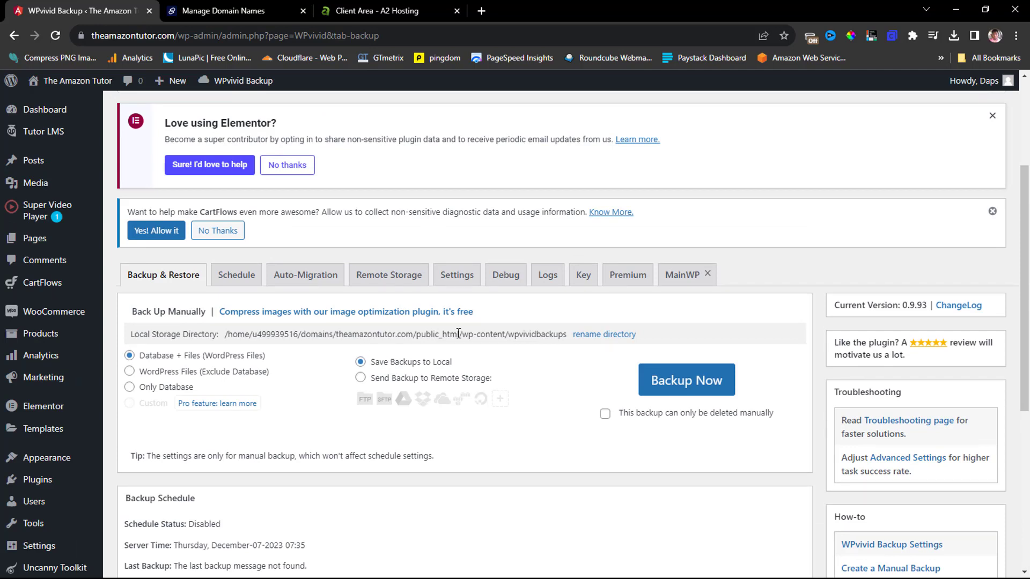
pyautogui.click(731, 376)
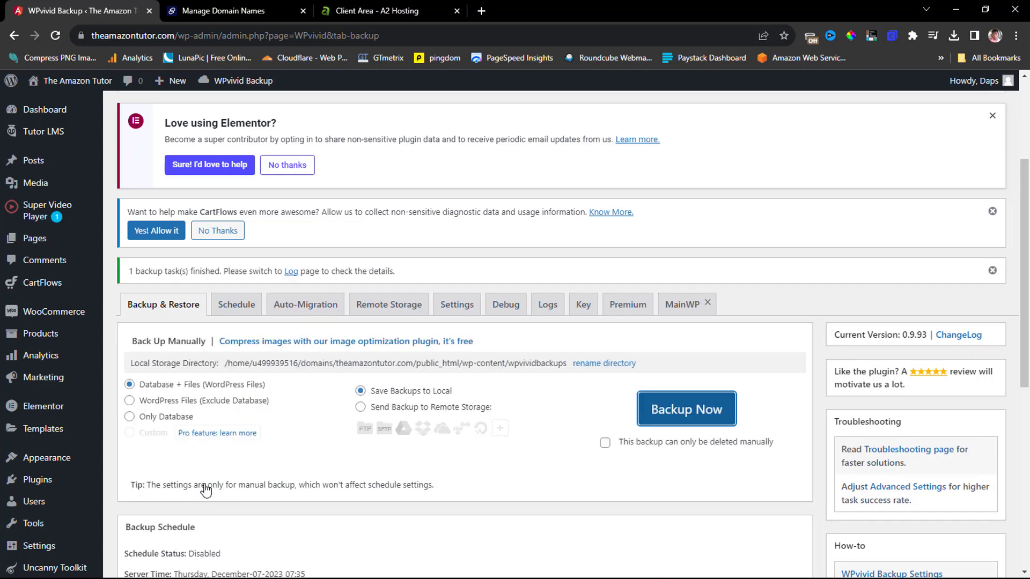
pyautogui.scroll(-1, 548, 263)
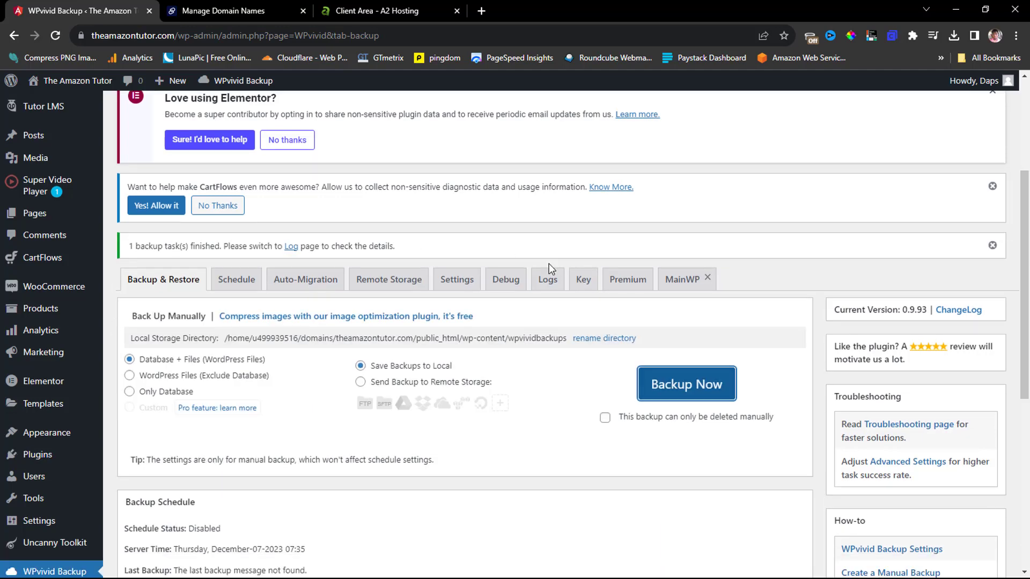
pyautogui.scroll(-7, 548, 263)
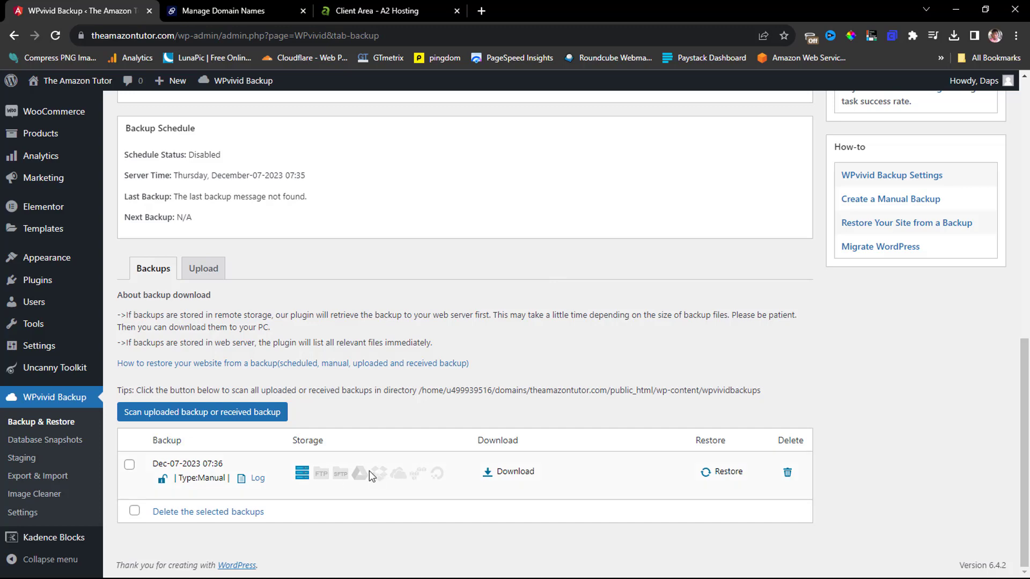
# Download the new Dec-07-2023 79.52 MB backup zip to the computer.
pyautogui.click(519, 473)
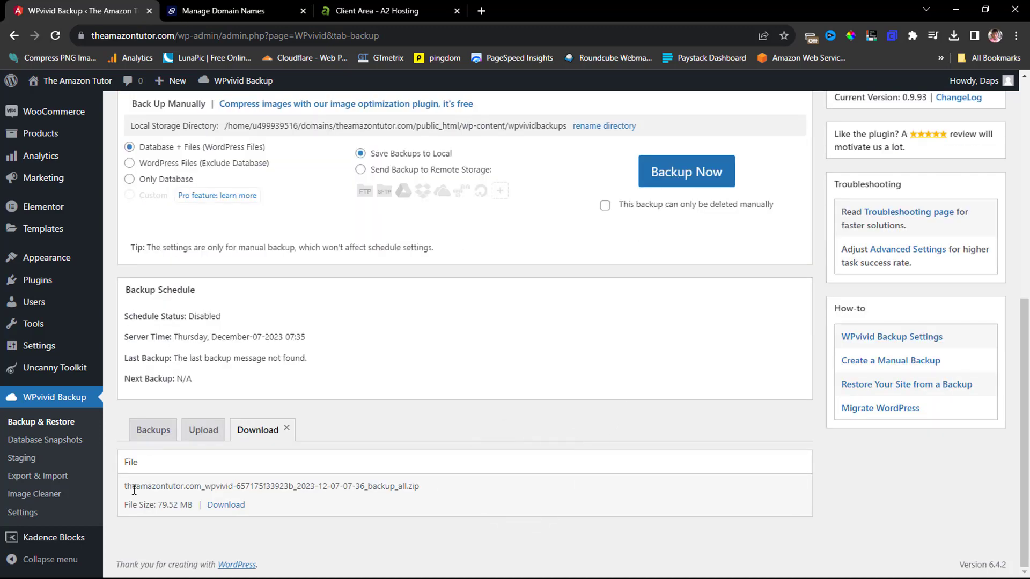
pyautogui.click(221, 507)
# Open theamazontutor.com's DNS settings in Dynadot, showing ns1/ns2.dns-parking.com name servers.
pyautogui.click(202, 13)
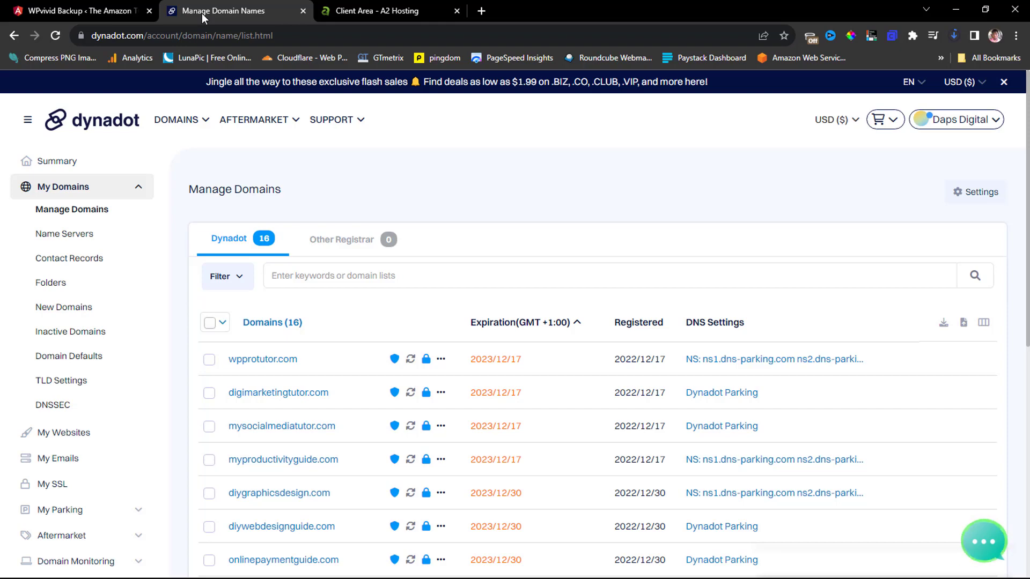
pyautogui.scroll(-5, 234, 279)
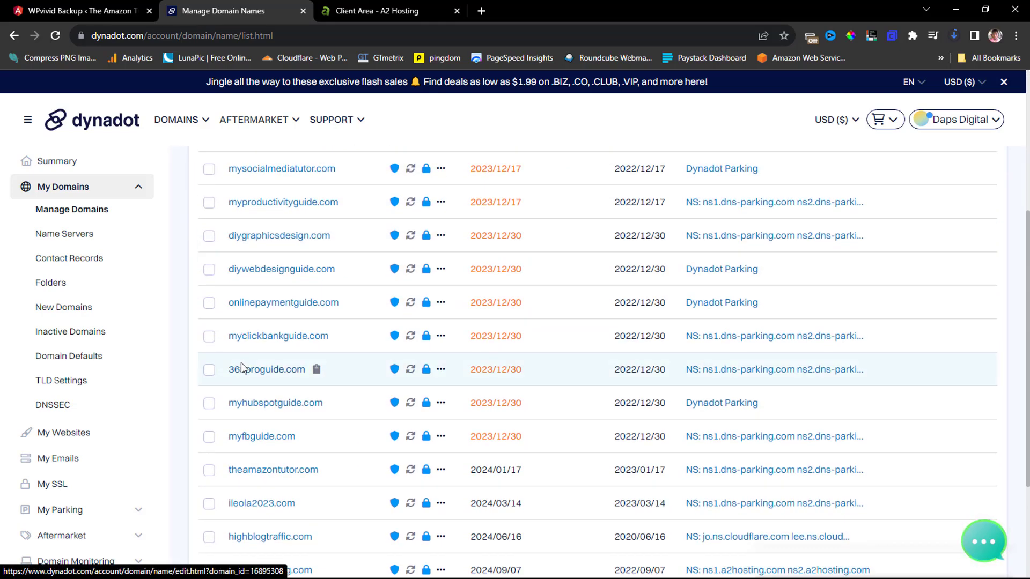
pyautogui.scroll(-3, 240, 363)
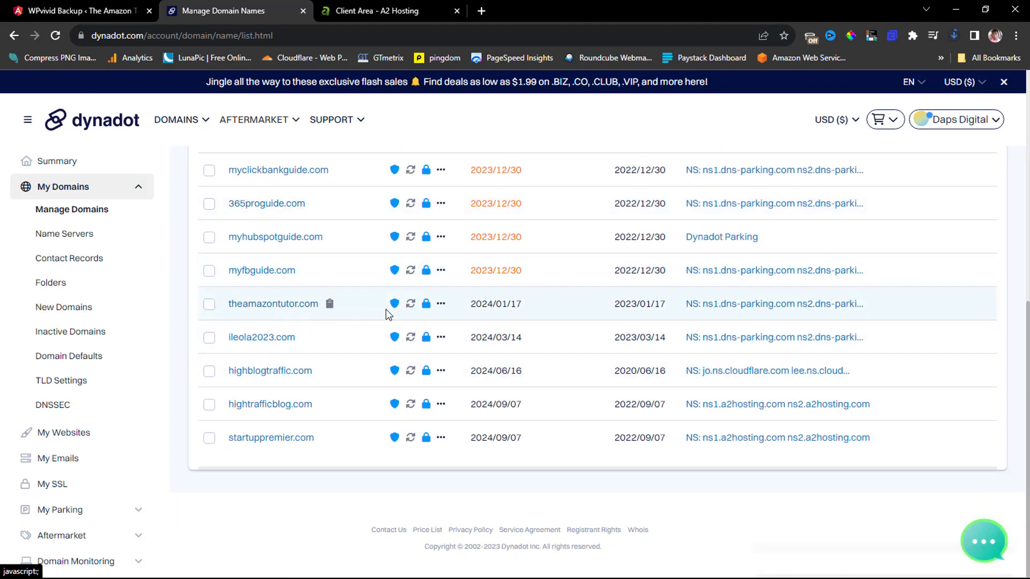
pyautogui.click(743, 313)
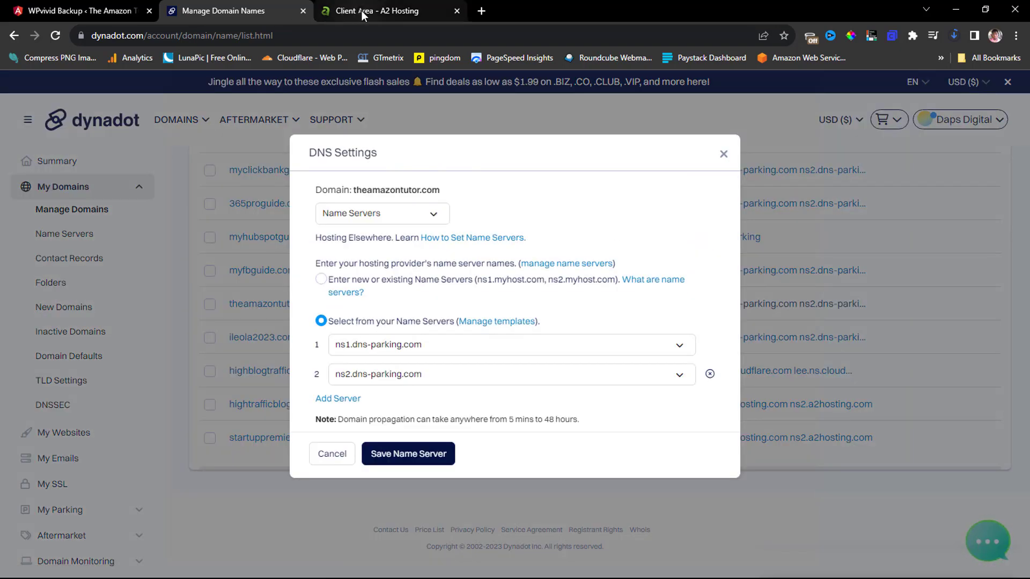
pyautogui.click(361, 11)
# Log in to cPanel and open Create A New Domain from the Domains page.
pyautogui.scroll(1, 43, 282)
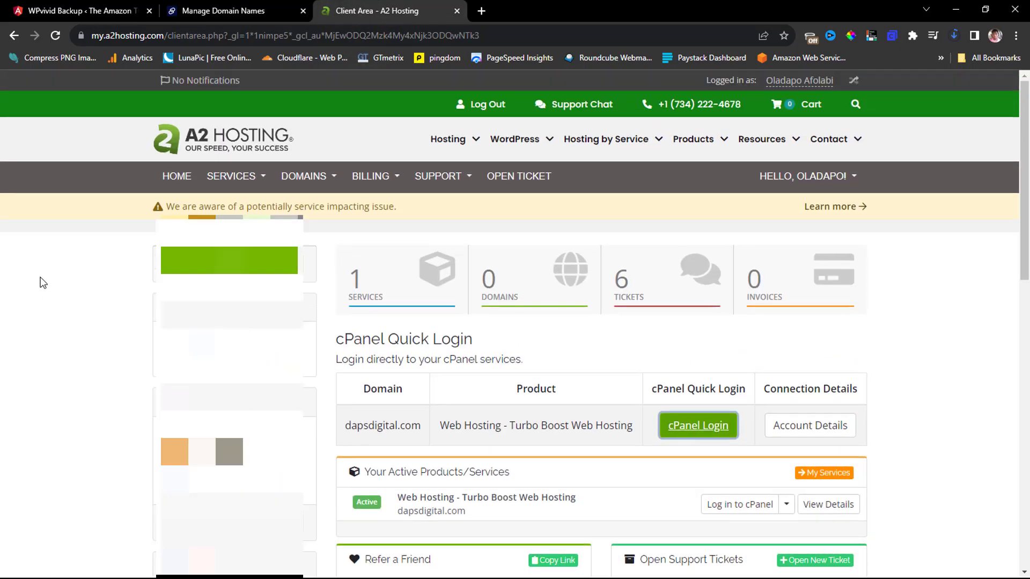
pyautogui.click(697, 427)
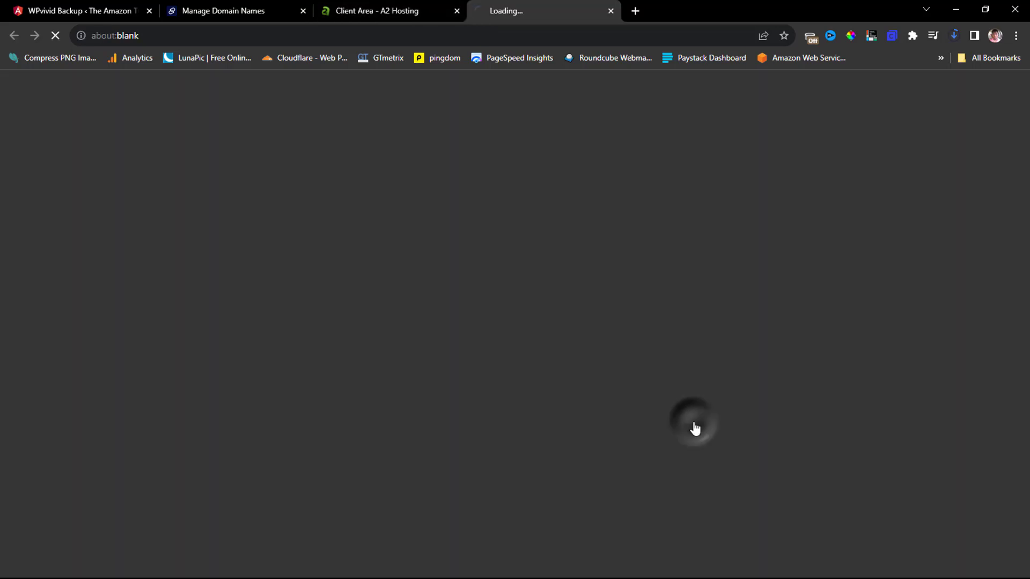
pyautogui.scroll(-8, 416, 379)
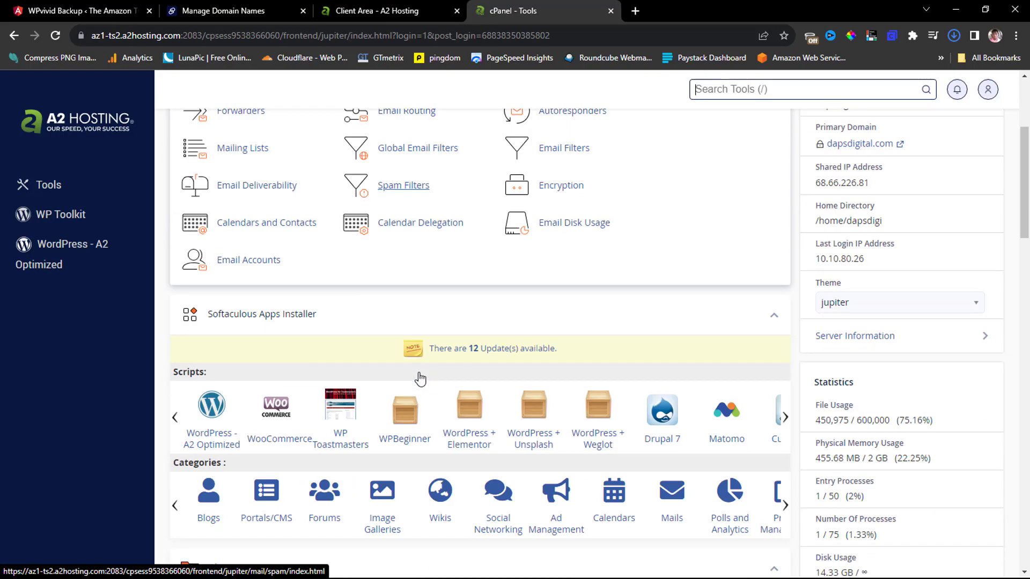
pyautogui.scroll(-6, 420, 380)
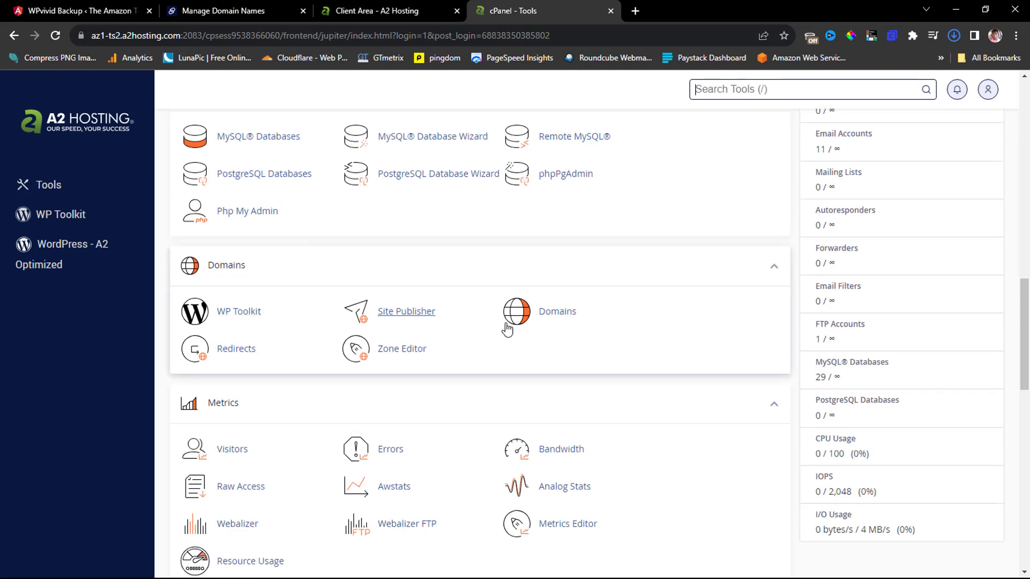
pyautogui.click(550, 316)
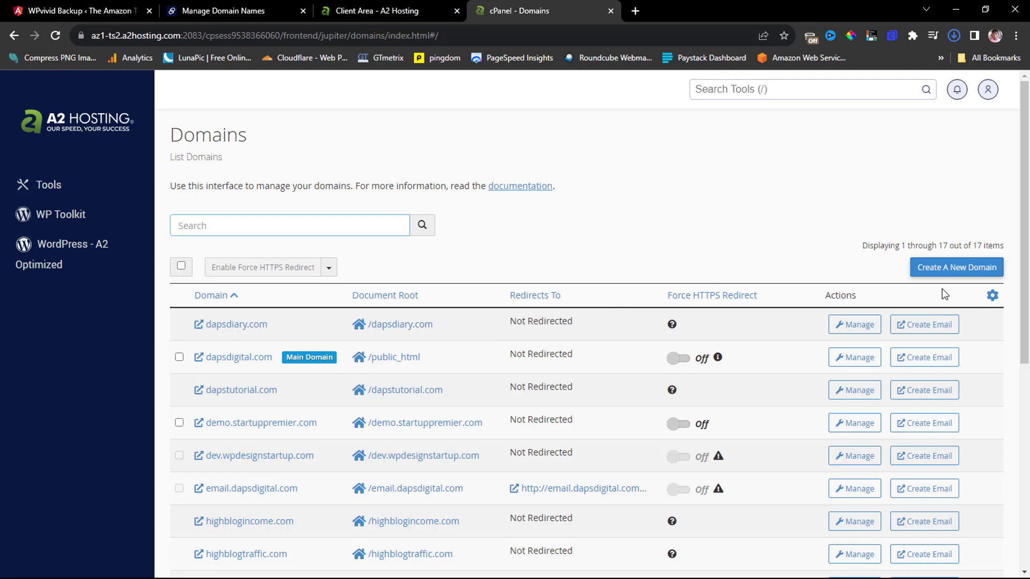
pyautogui.click(958, 270)
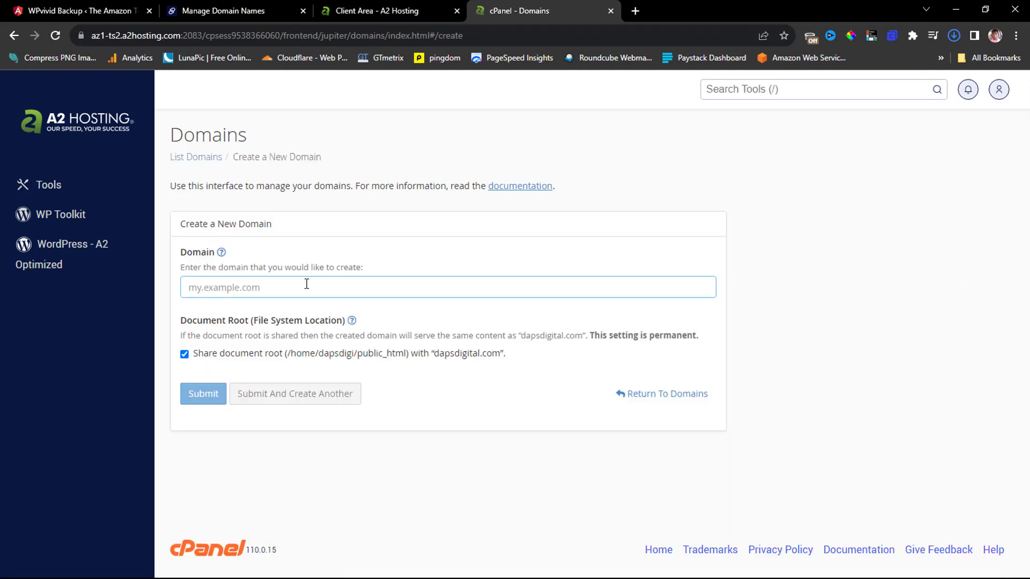
# Copy the site's web address from the WPvivid page's address bar.
pyautogui.click(50, 10)
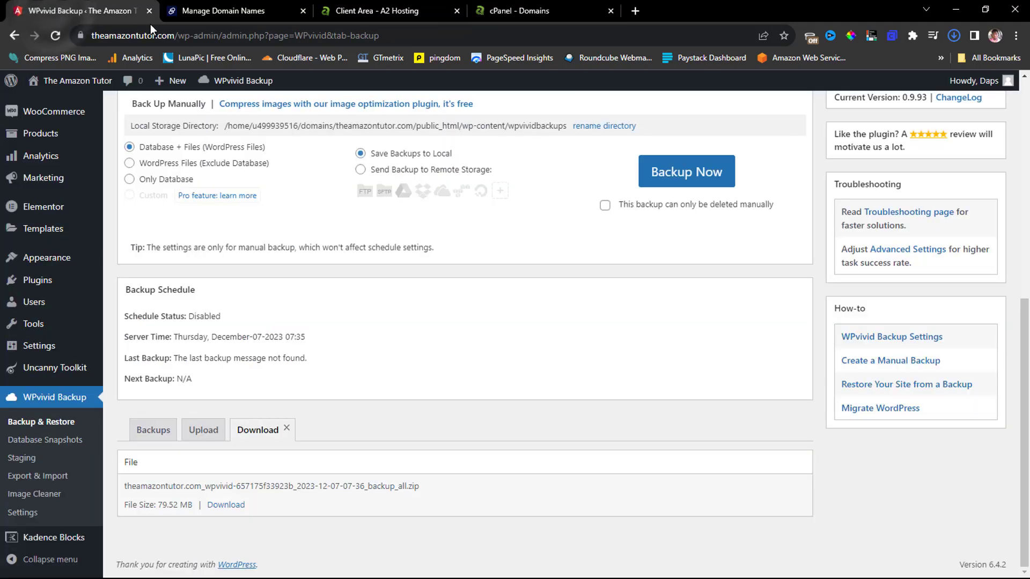
pyautogui.moveTo(174, 35); pyautogui.dragTo(90, 35)
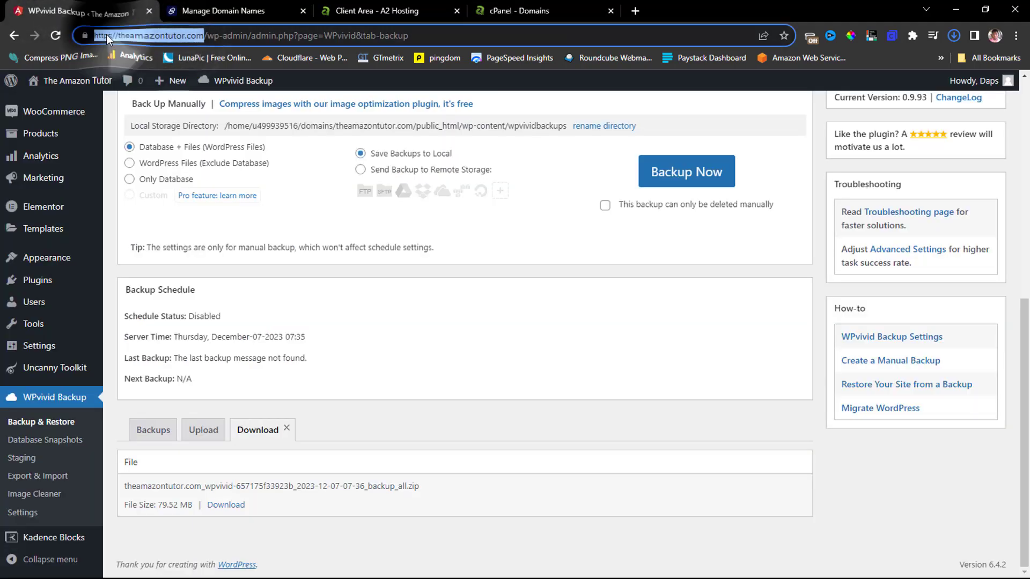
pyautogui.rightClick(106, 35)
pyautogui.click(139, 113)
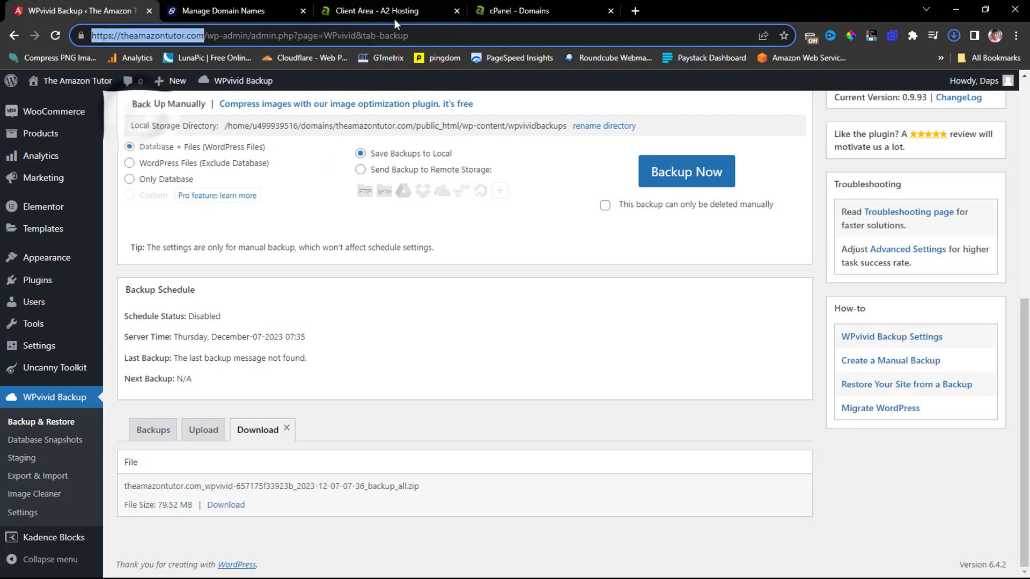
# Create domain theamazontutor.com in cPanel with its own document root, not shared.
pyautogui.click(507, 11)
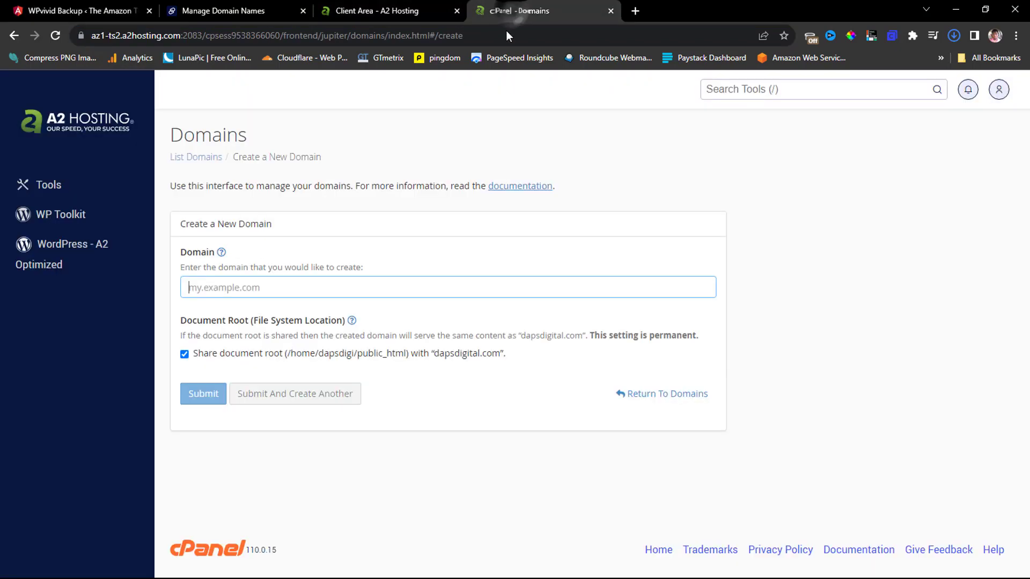
pyautogui.click(251, 287)
pyautogui.hotkey('ctrl', 'v')
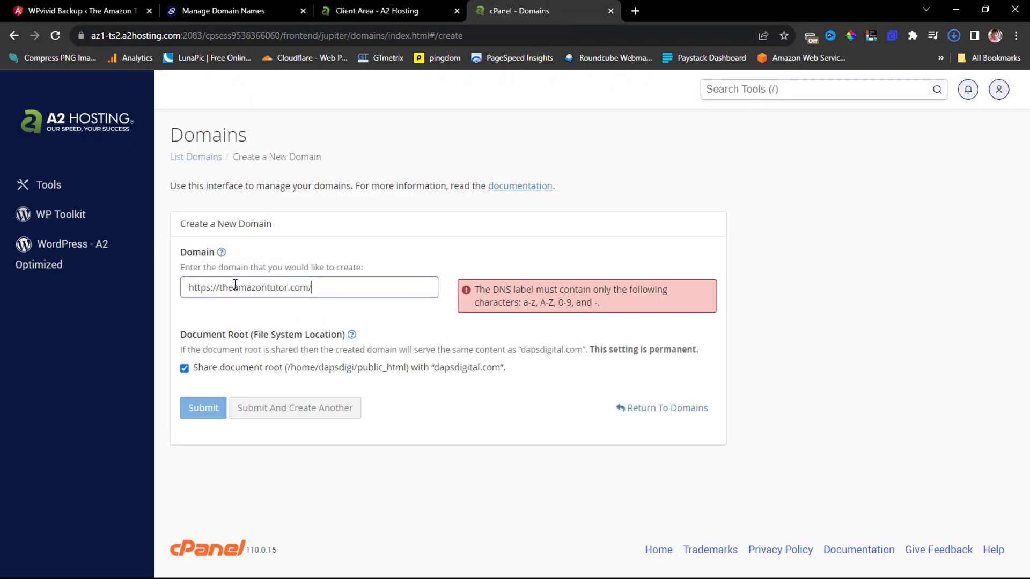
pyautogui.moveTo(219, 287); pyautogui.dragTo(49, 276)
pyautogui.press('BackSpace')
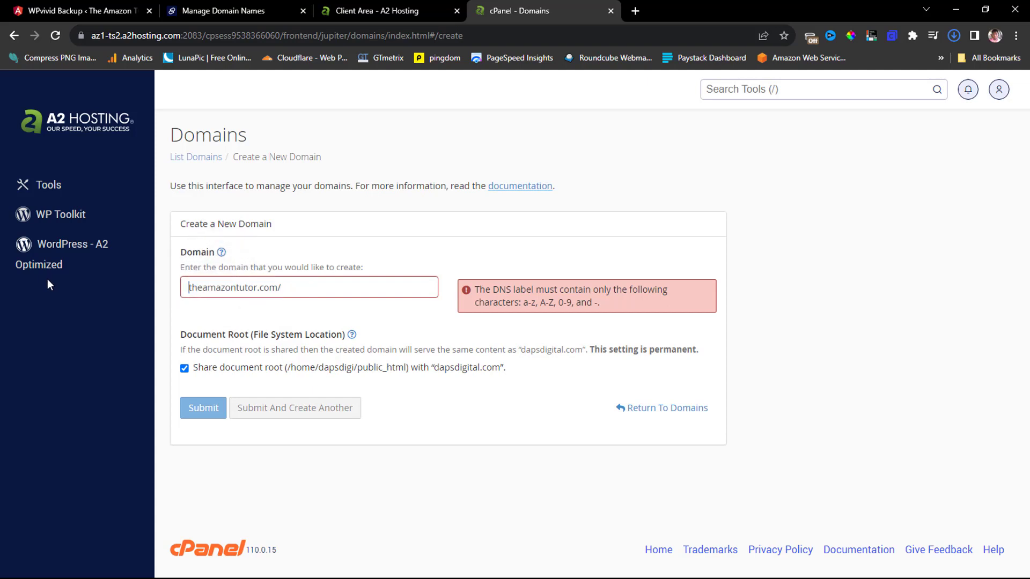
pyautogui.click(297, 289)
pyautogui.press('BackSpace')
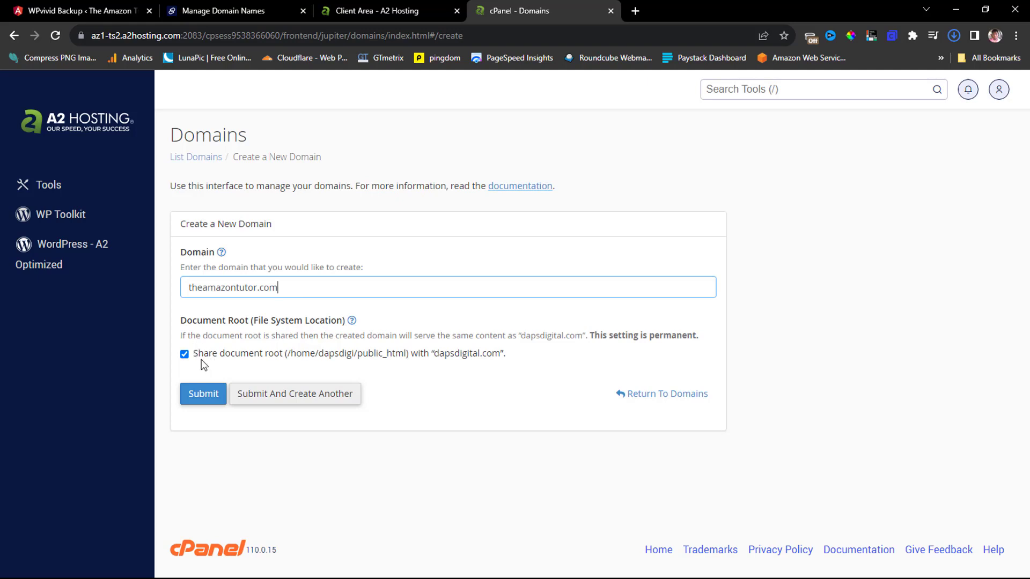
pyautogui.click(185, 355)
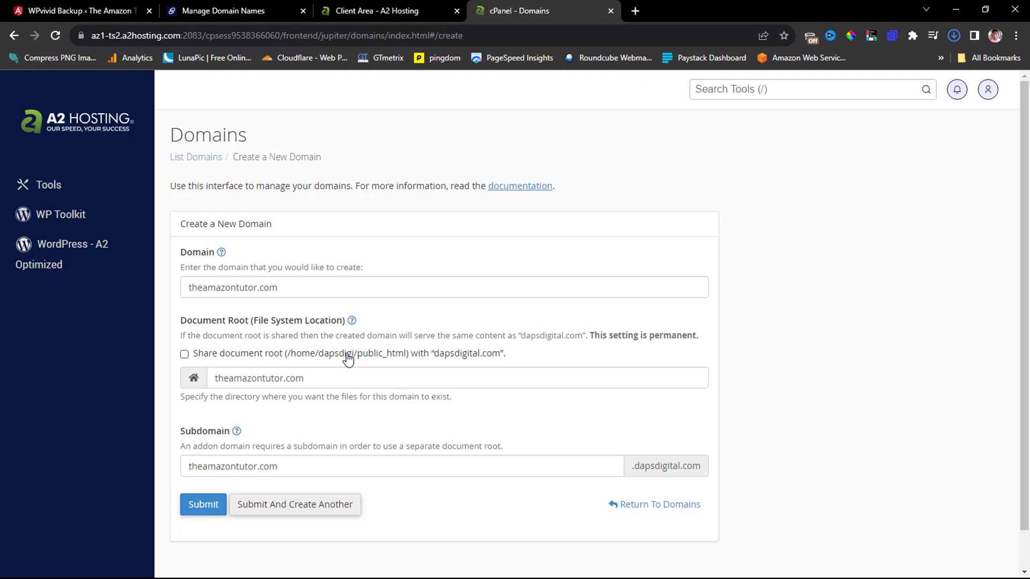
pyautogui.scroll(-1, 333, 357)
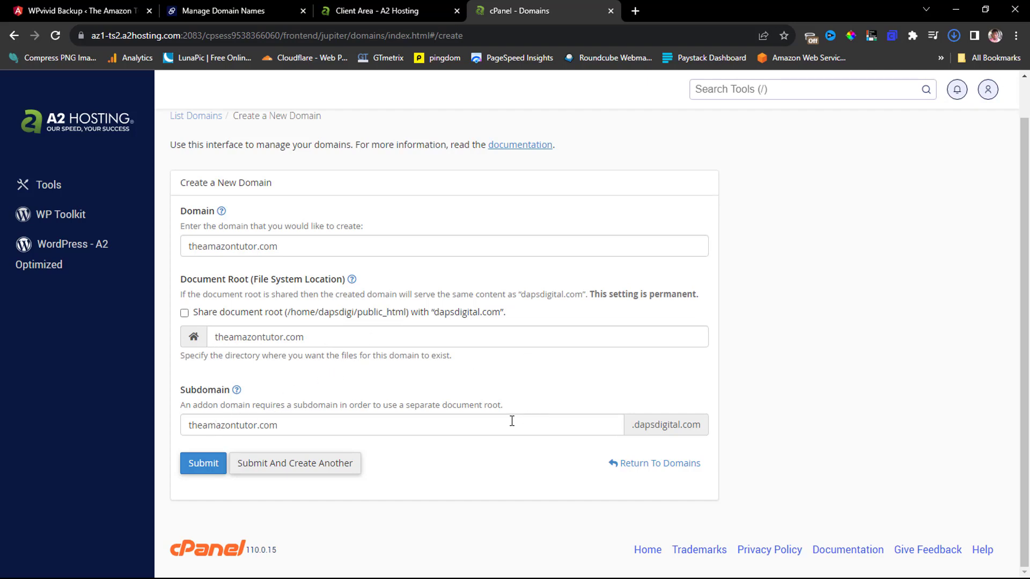
pyautogui.click(194, 468)
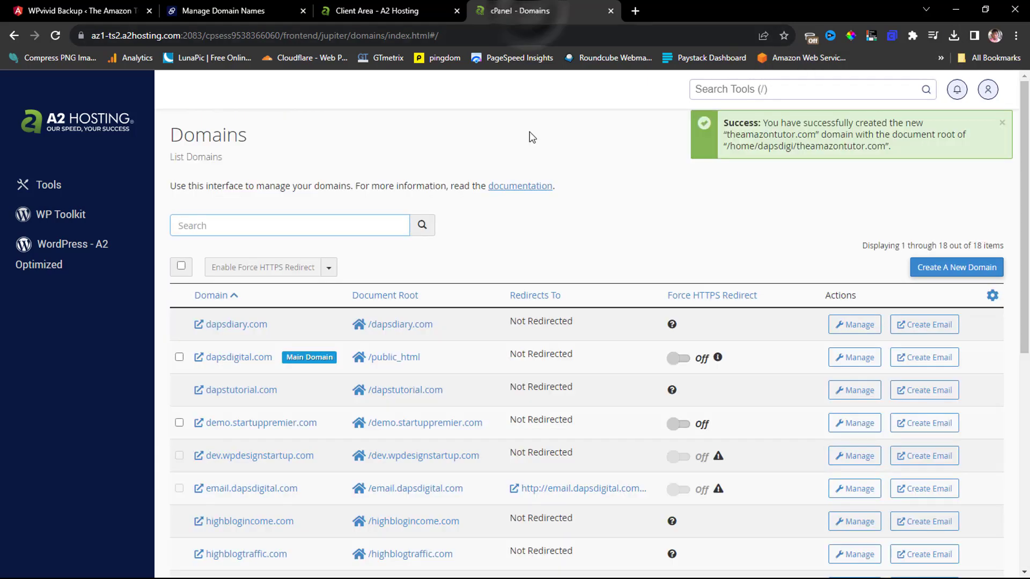
# Copy nameserver ns1.a2hosting.com from the hosting service's Connection Details.
pyautogui.click(371, 11)
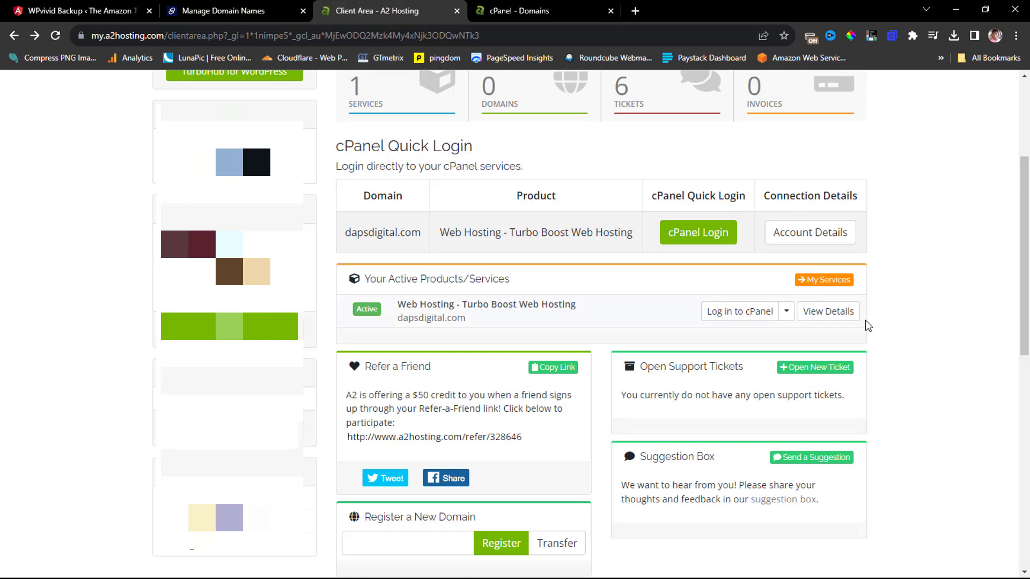
pyautogui.click(833, 313)
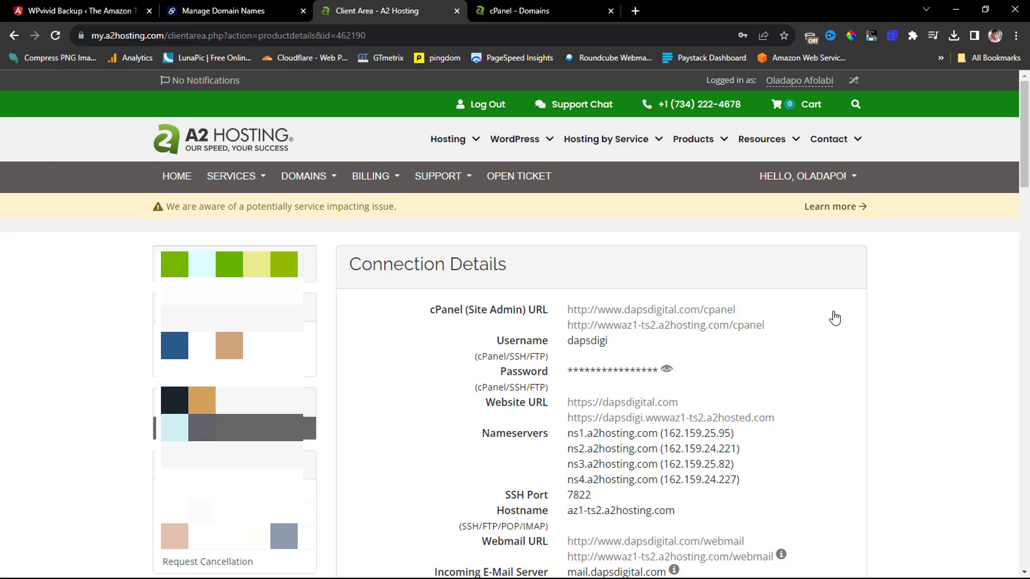
pyautogui.scroll(-3, 835, 318)
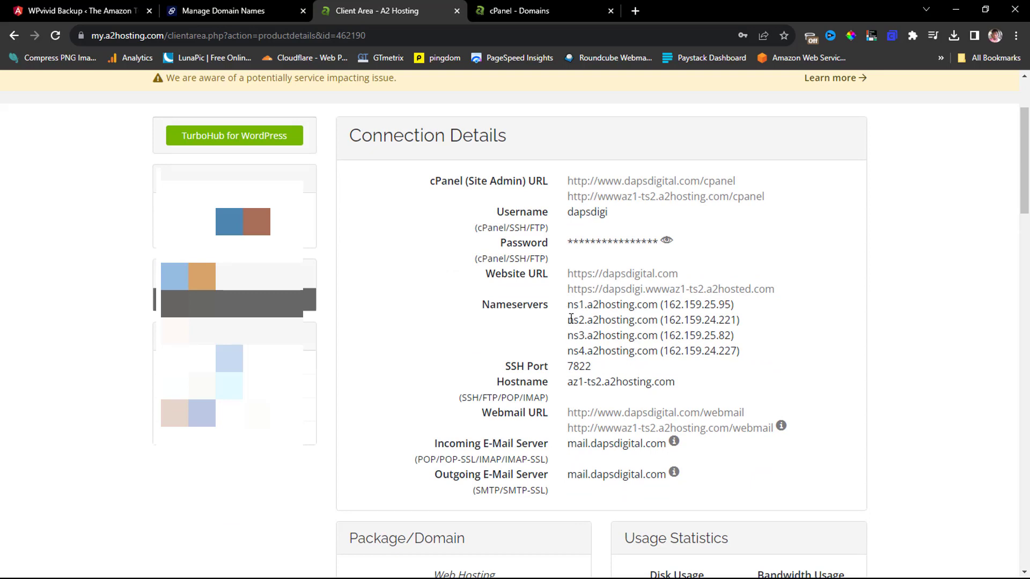
pyautogui.moveTo(570, 309); pyautogui.dragTo(660, 302)
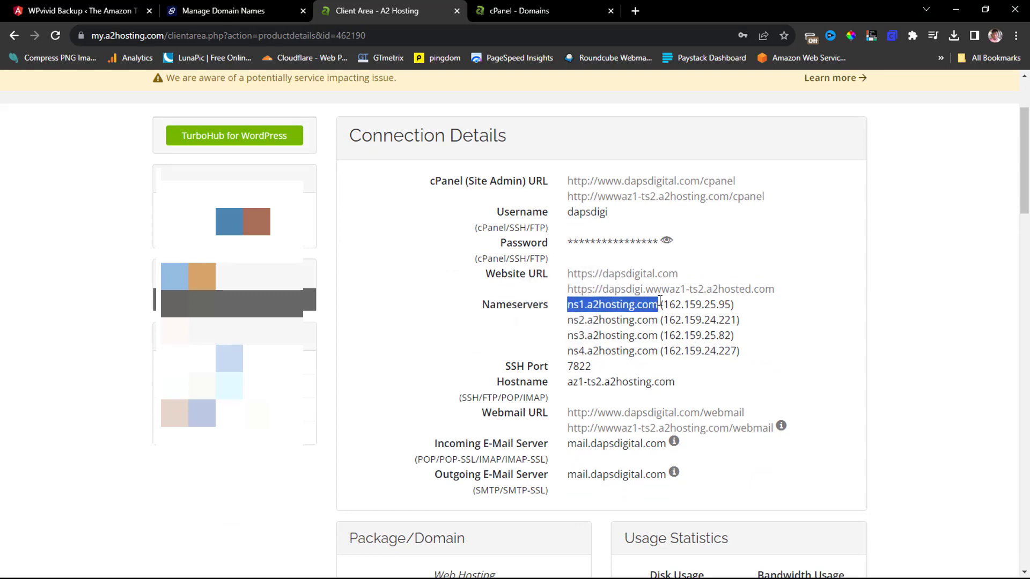
pyautogui.rightClick(641, 305)
pyautogui.click(657, 310)
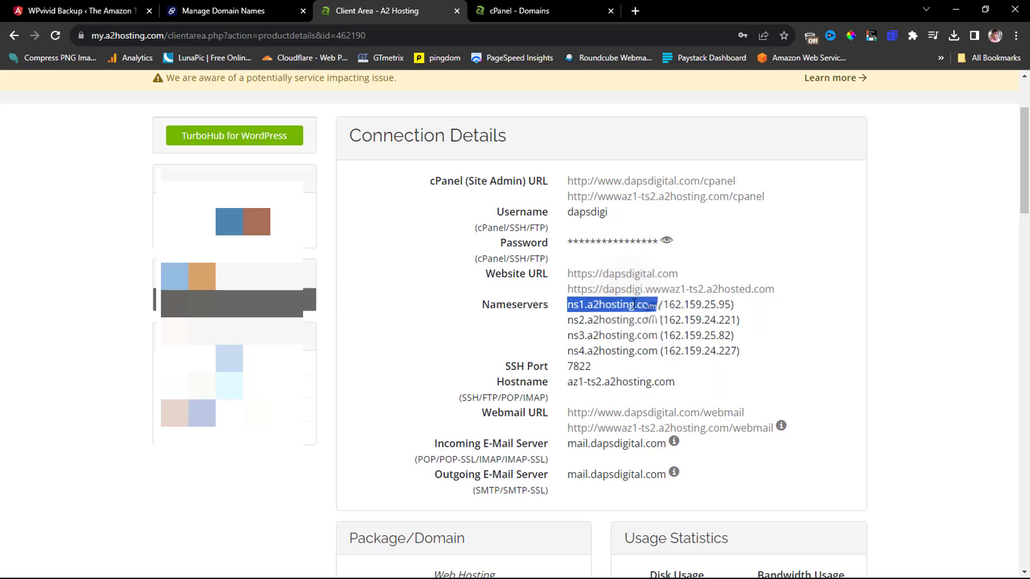
pyautogui.click(226, 11)
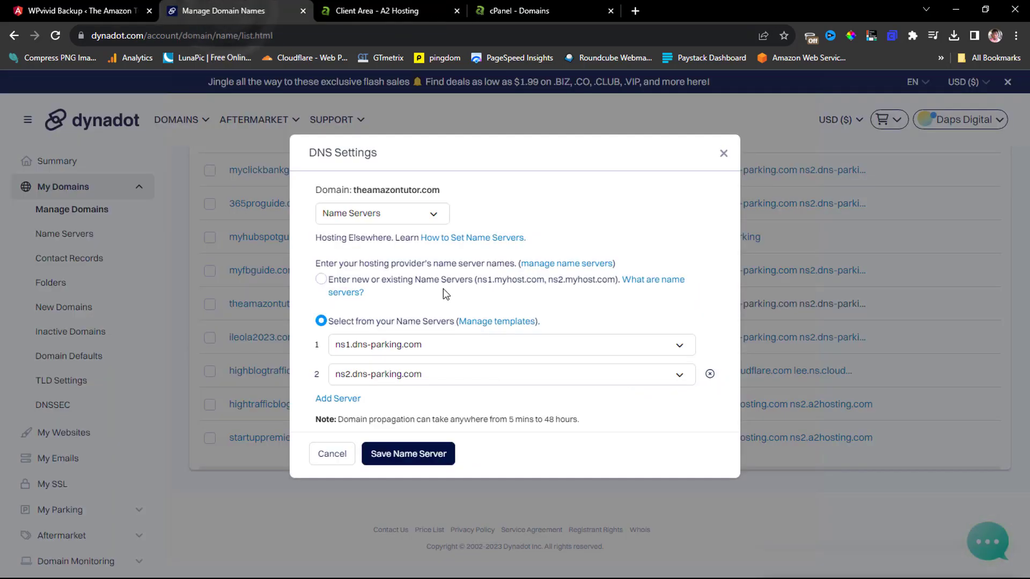
# Set theamazontutor.com's custom name servers to ns1.a2hosting.com and ns2.a2hosting.com and save.
pyautogui.click(321, 279)
pyautogui.click(346, 315)
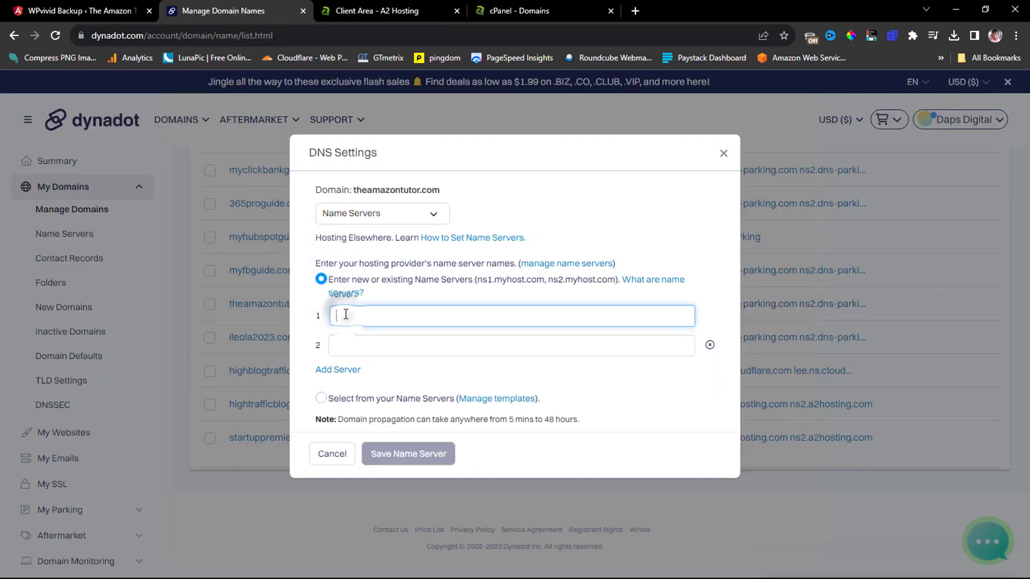
pyautogui.hotkey('ctrl', 'v')
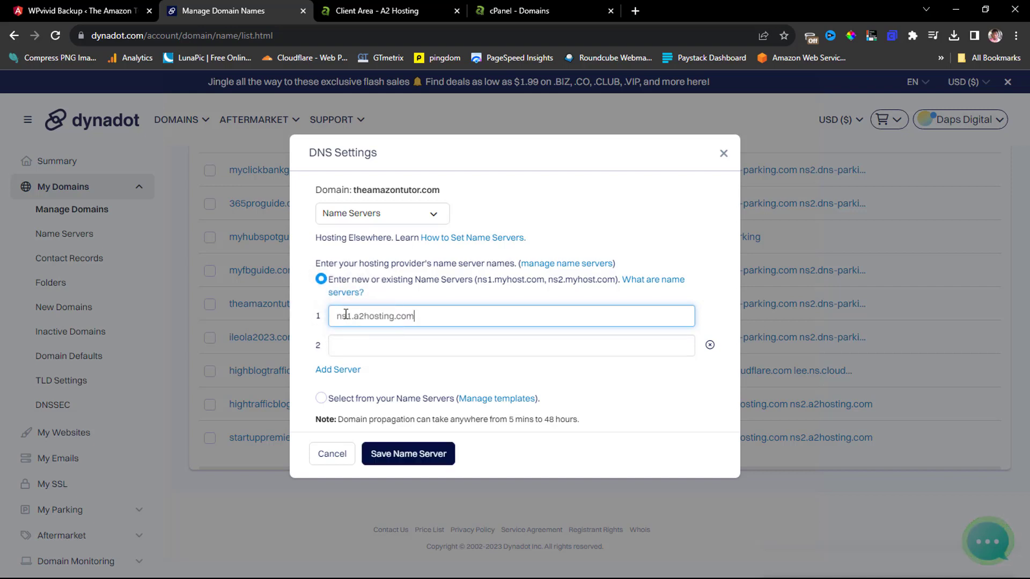
pyautogui.click(365, 342)
pyautogui.hotkey('ctrl', 'v')
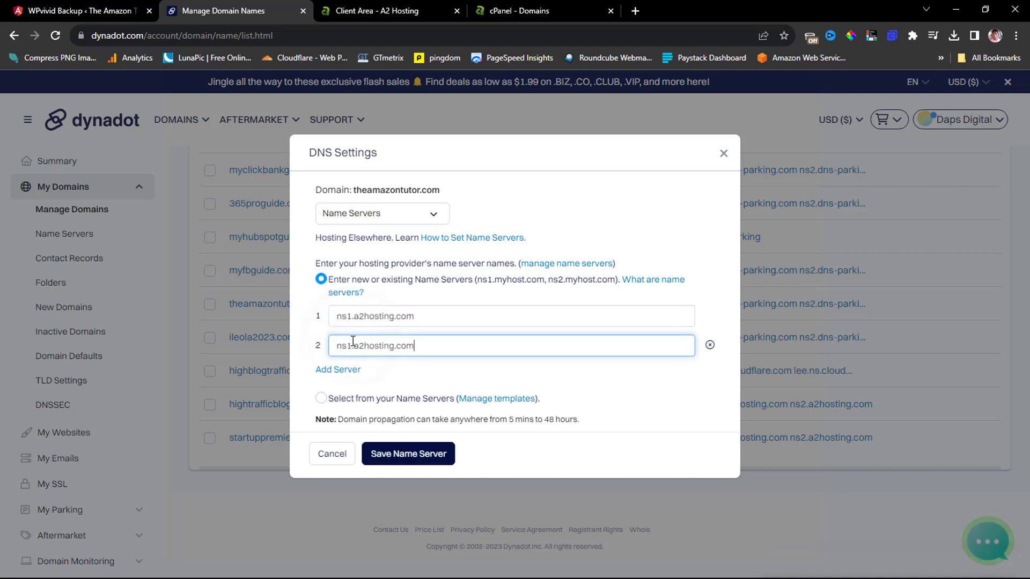
pyautogui.click(352, 342)
pyautogui.press('BackSpace')
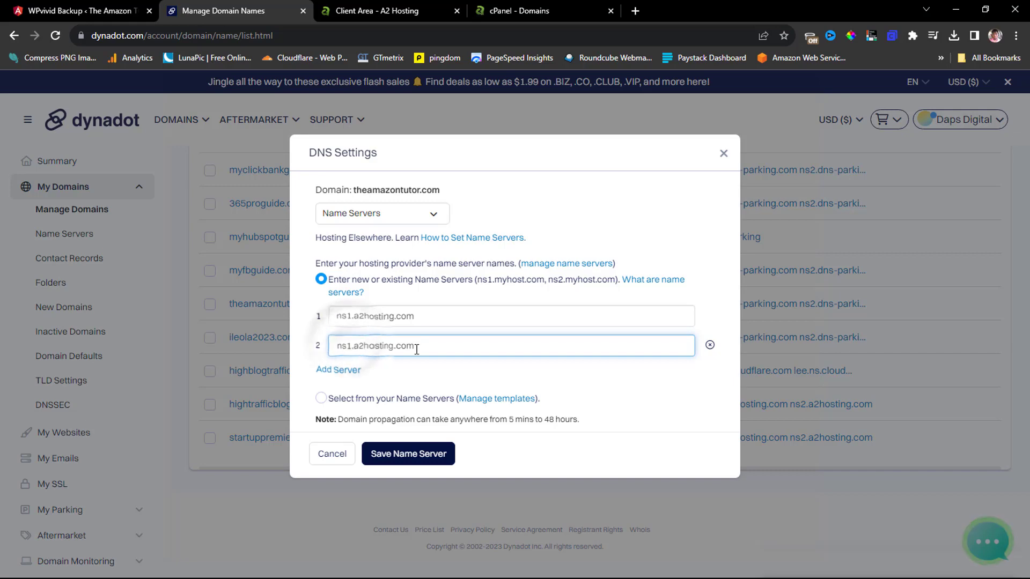
pyautogui.write('2')
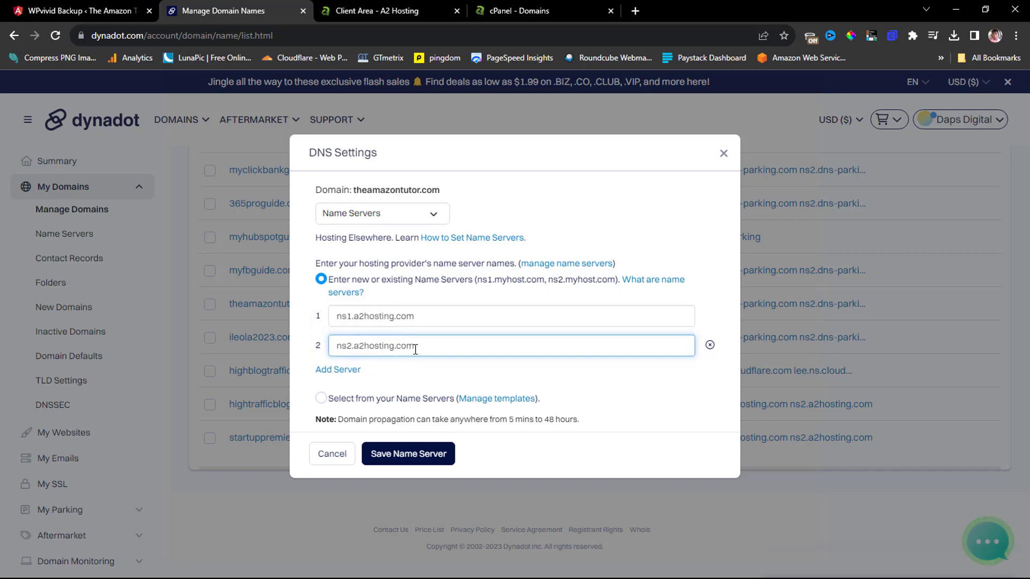
pyautogui.click(378, 12)
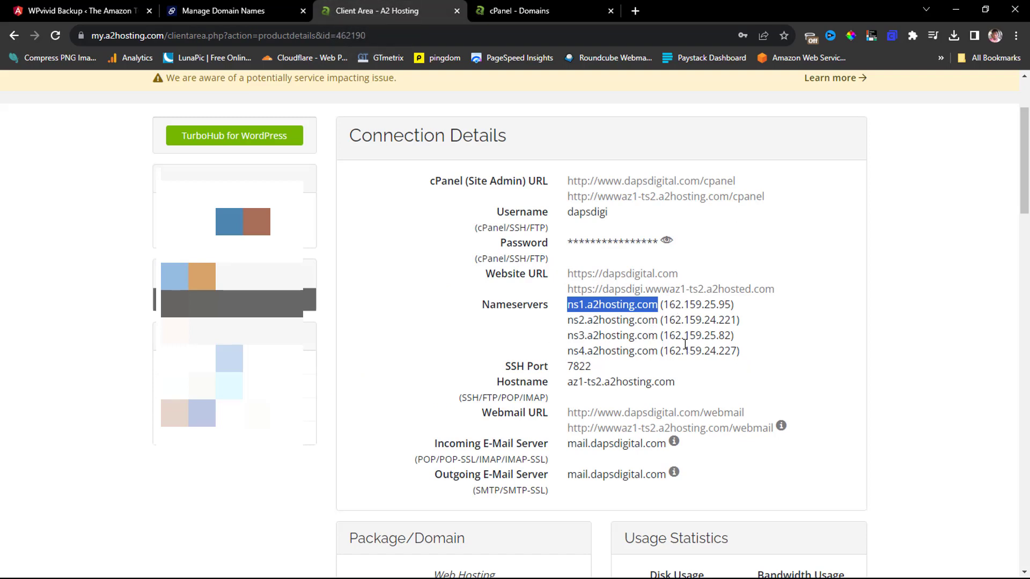
pyautogui.click(231, 11)
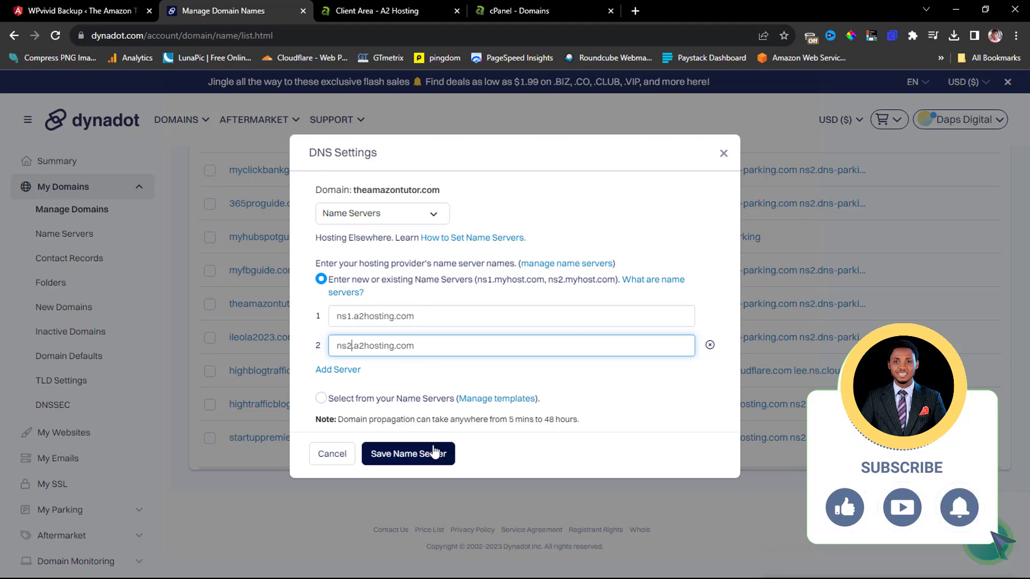
pyautogui.click(409, 454)
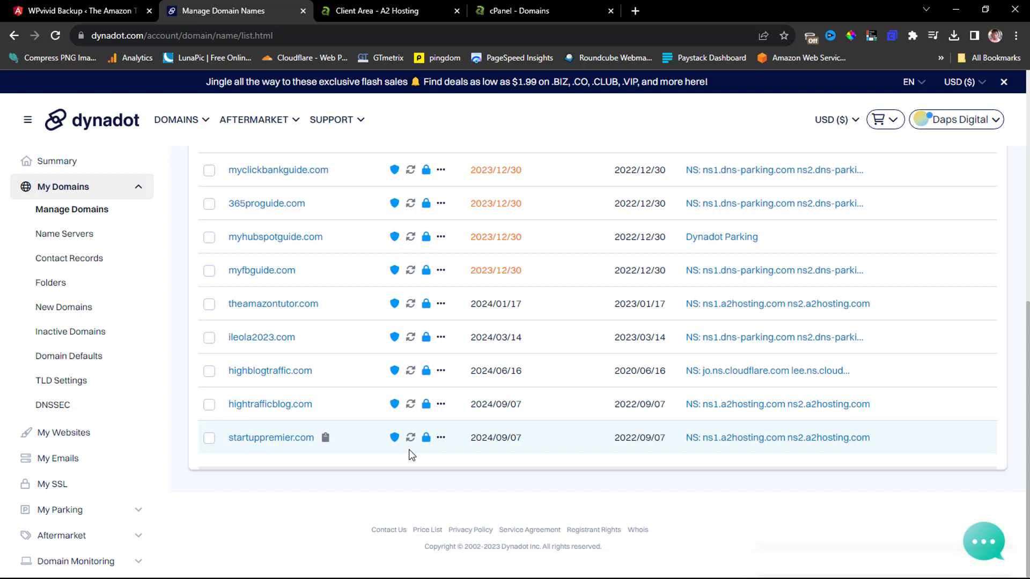
# Load dnschecker.org in a new browser tab.
pyautogui.click(636, 11)
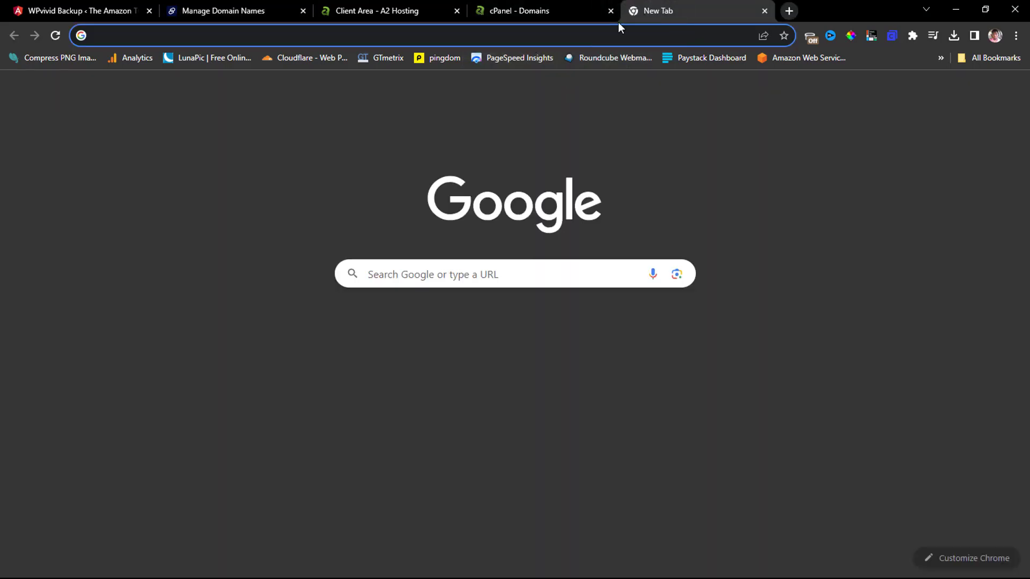
pyautogui.click(583, 33)
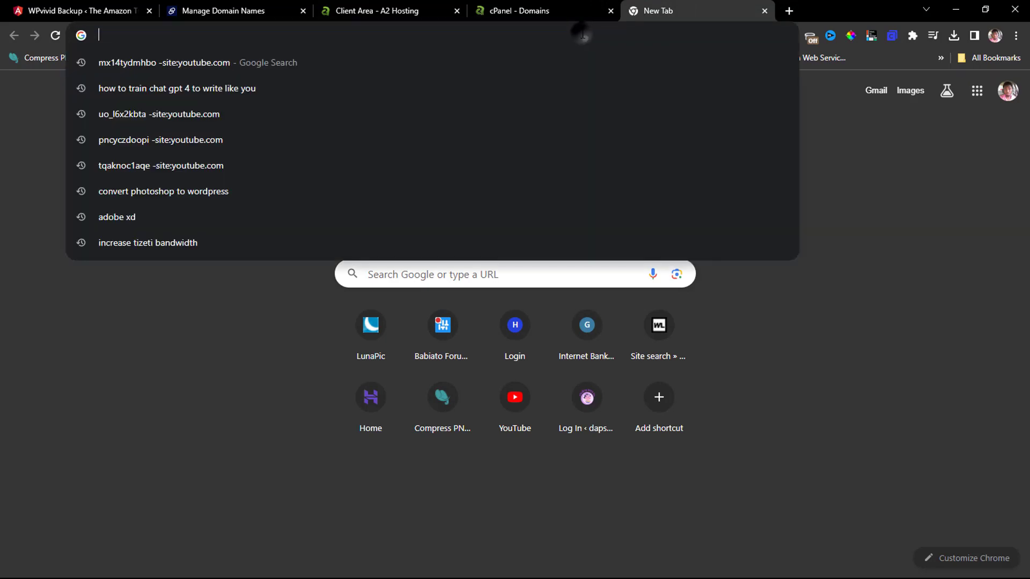
pyautogui.write('dnschecker.org')
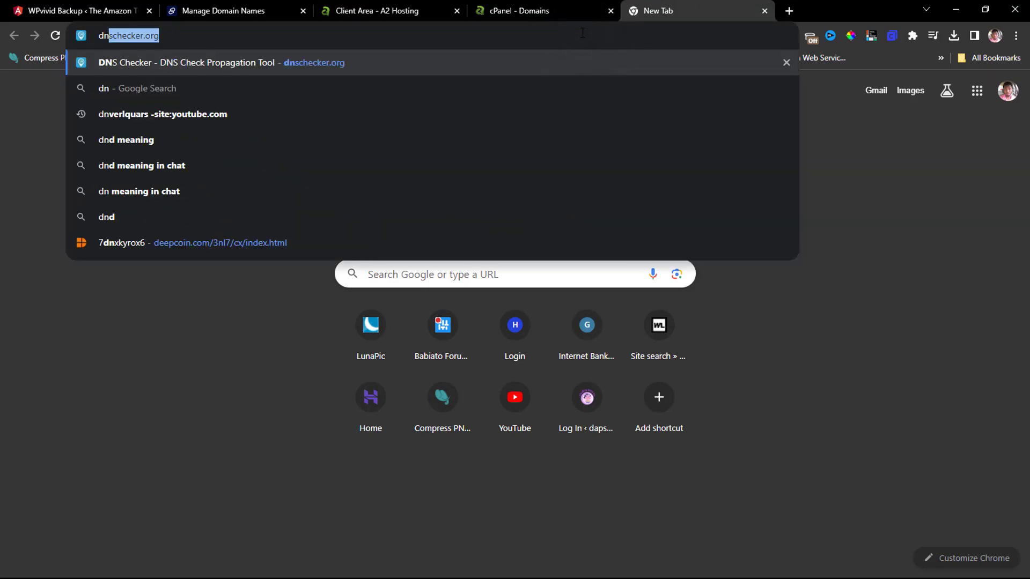
pyautogui.press('Right')
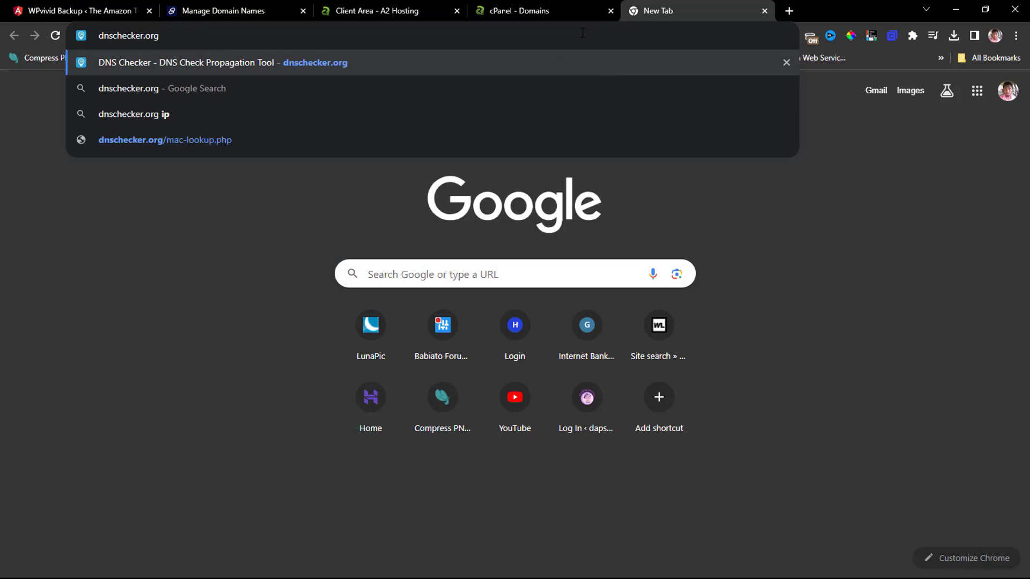
pyautogui.press('Return')
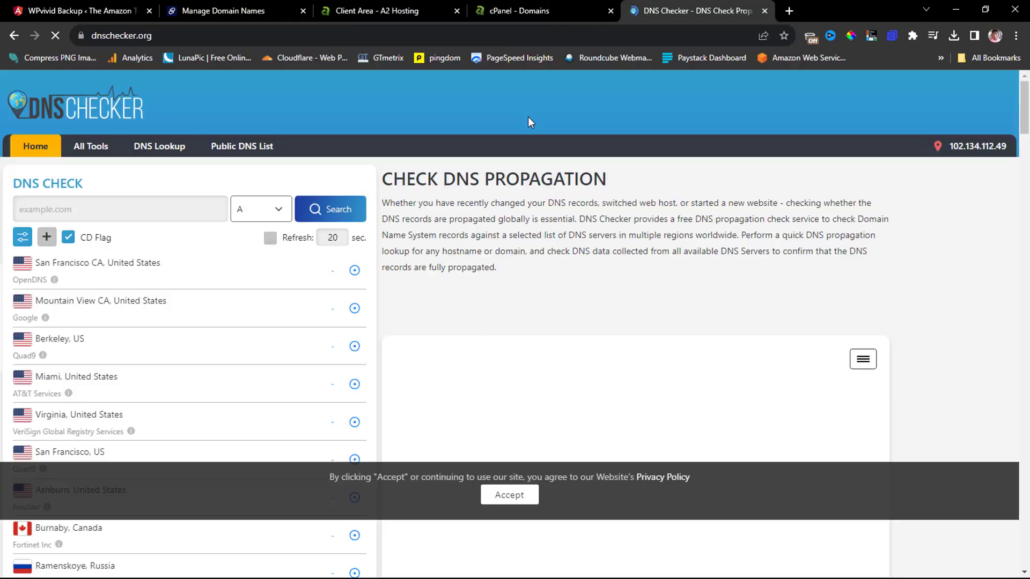
pyautogui.click(38, 208)
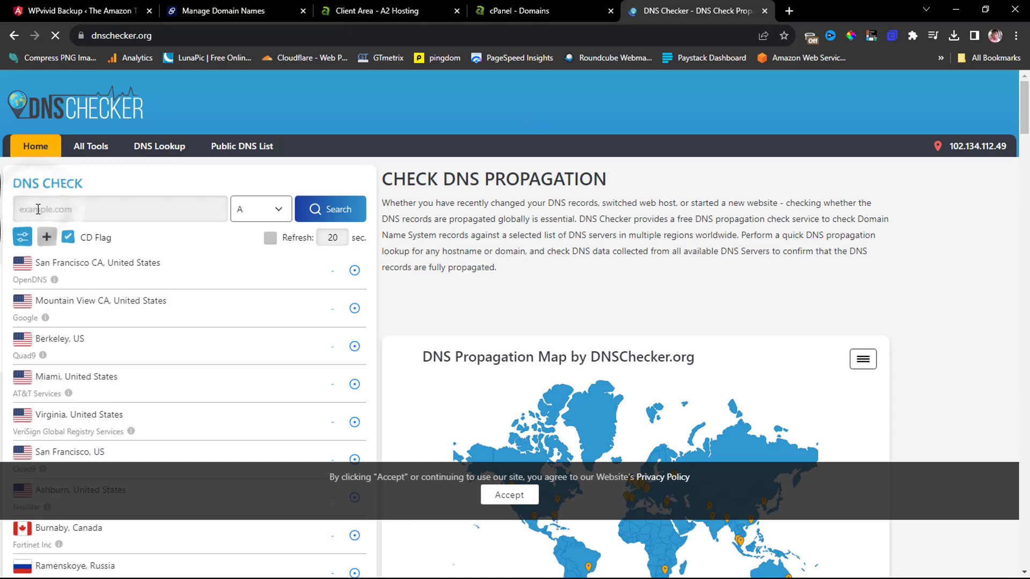
pyautogui.write('ns1.a2hosting.com')
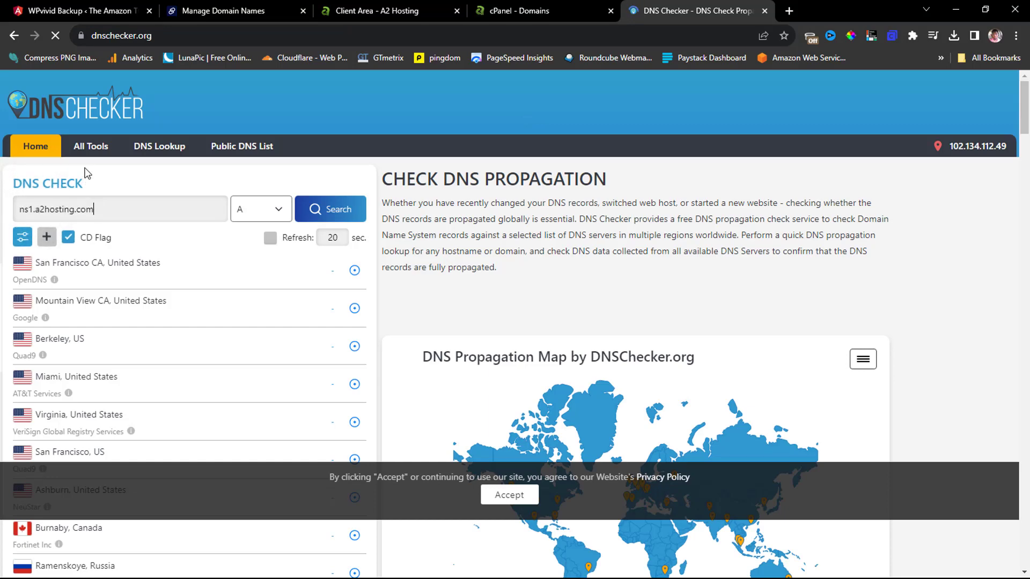
pyautogui.click(81, 11)
pyautogui.rightClick(151, 37)
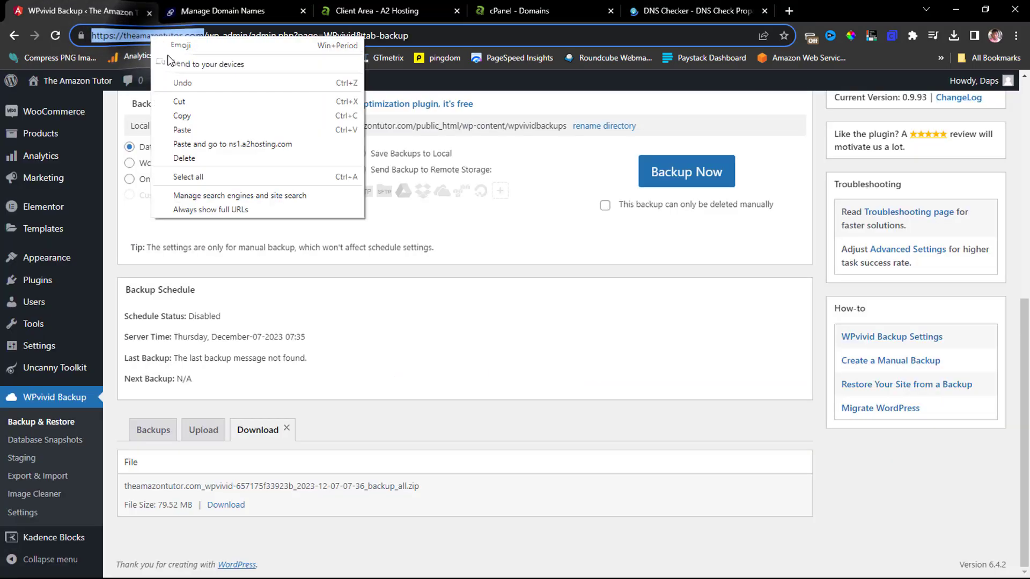
pyautogui.click(182, 116)
pyautogui.click(697, 11)
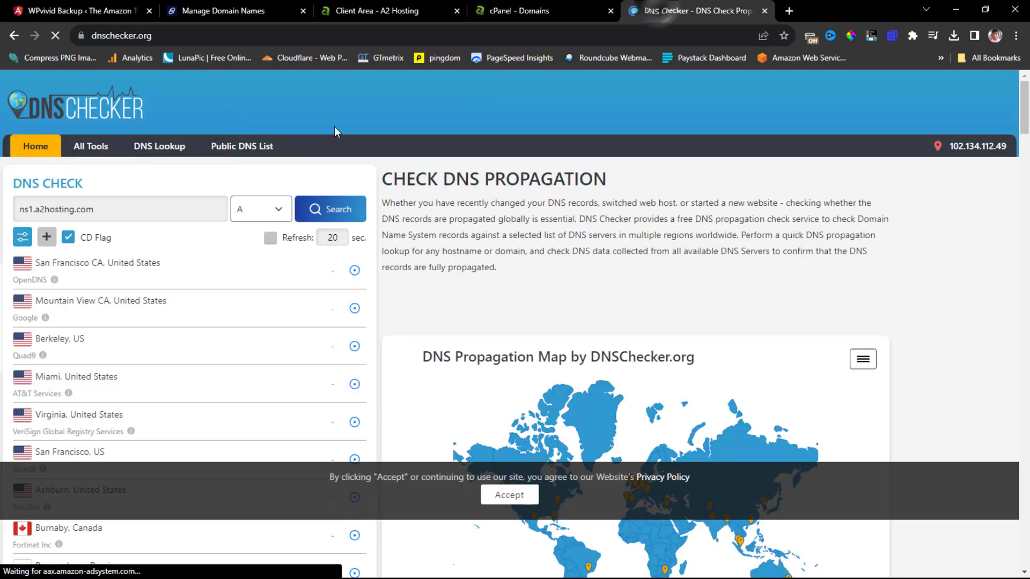
pyautogui.tripleClick(110, 209)
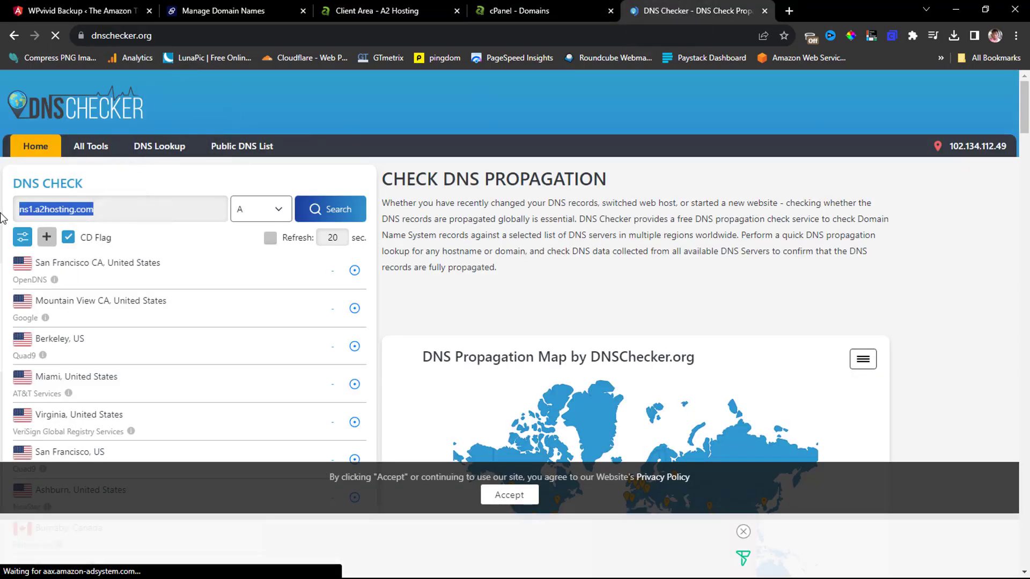
pyautogui.write('https://theamazontutor.com/')
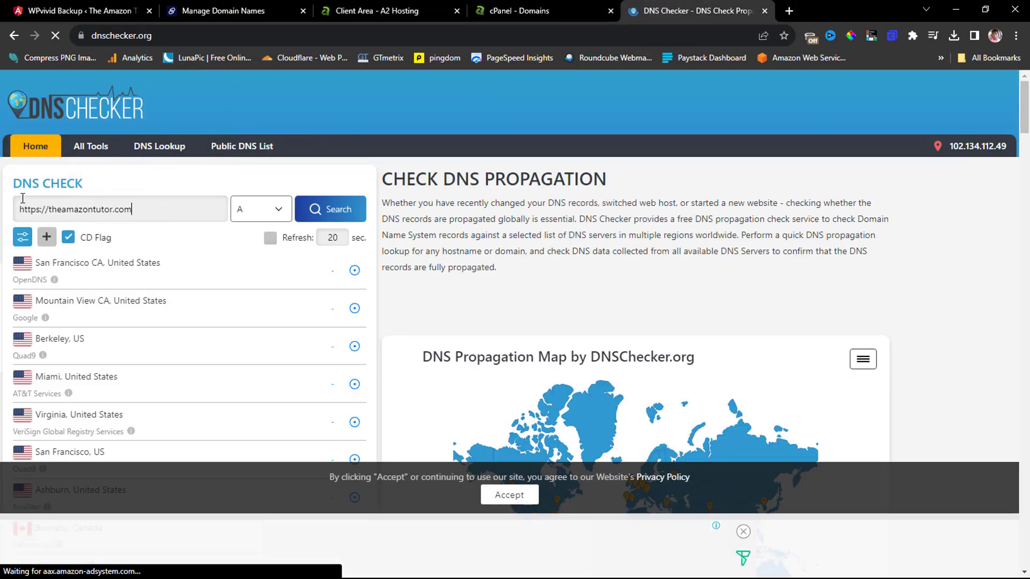
pyautogui.moveTo(48, 208); pyautogui.dragTo(18, 209)
pyautogui.press('BackSpace')
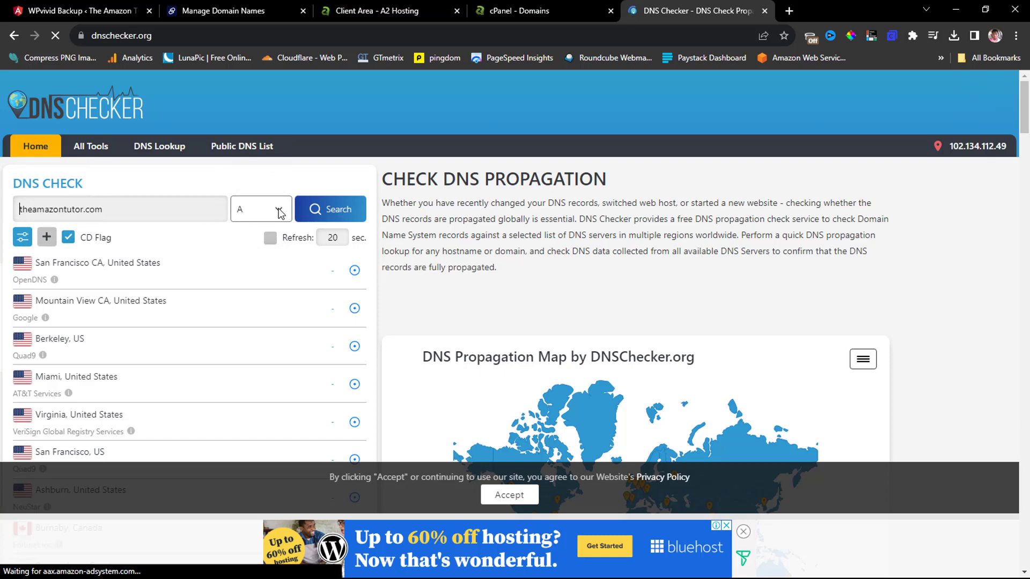
# Run an NS record lookup for theamazontutor.com and review the worldwide name server results.
pyautogui.click(278, 211)
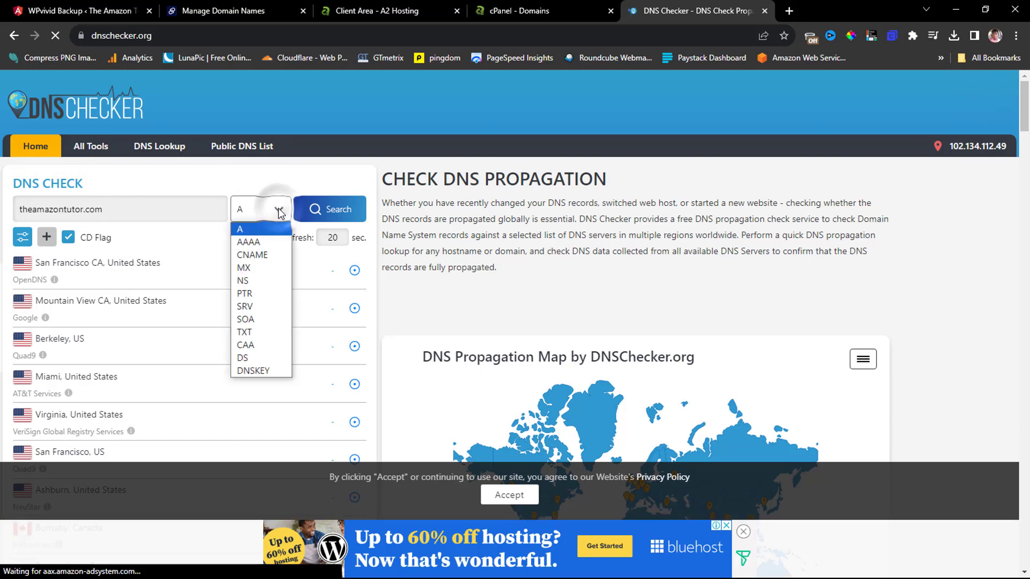
pyautogui.click(247, 282)
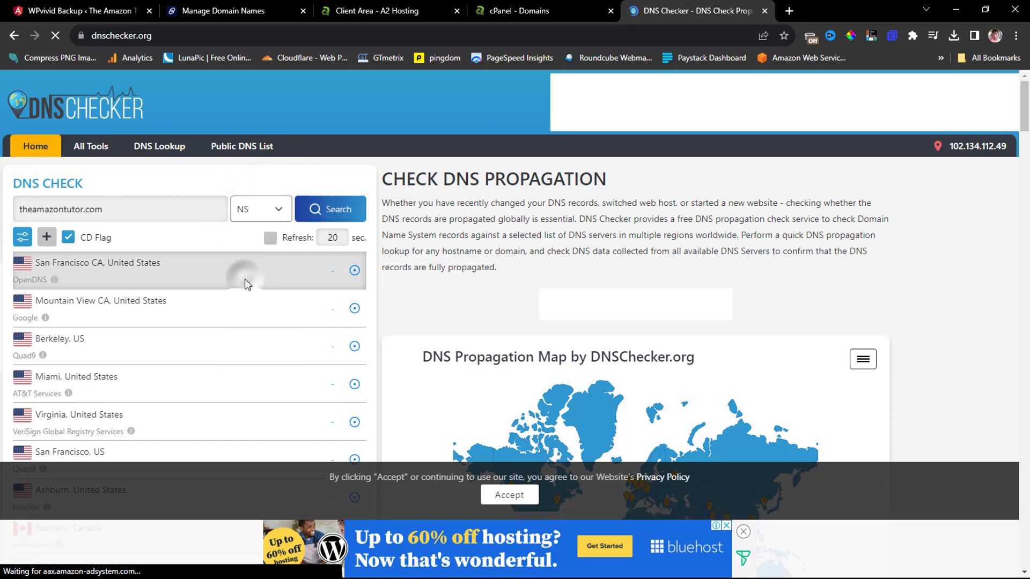
pyautogui.click(339, 210)
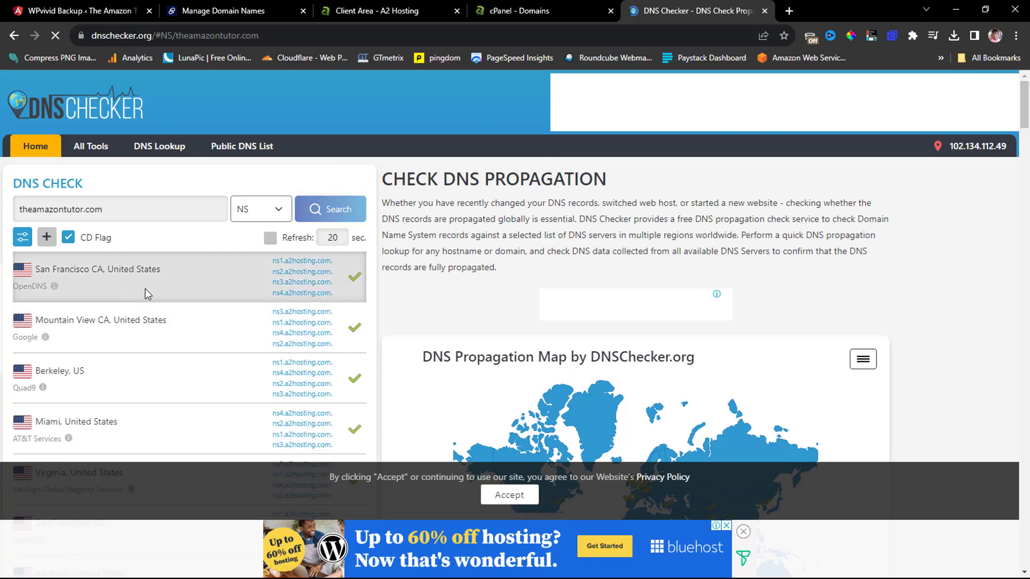
pyautogui.scroll(-4, 305, 283)
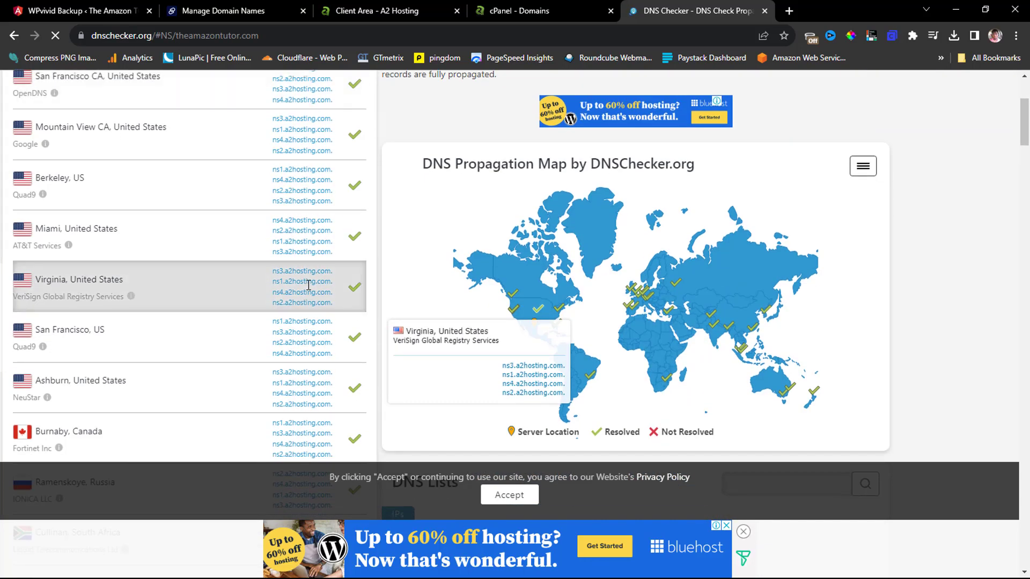
pyautogui.scroll(-15, 308, 286)
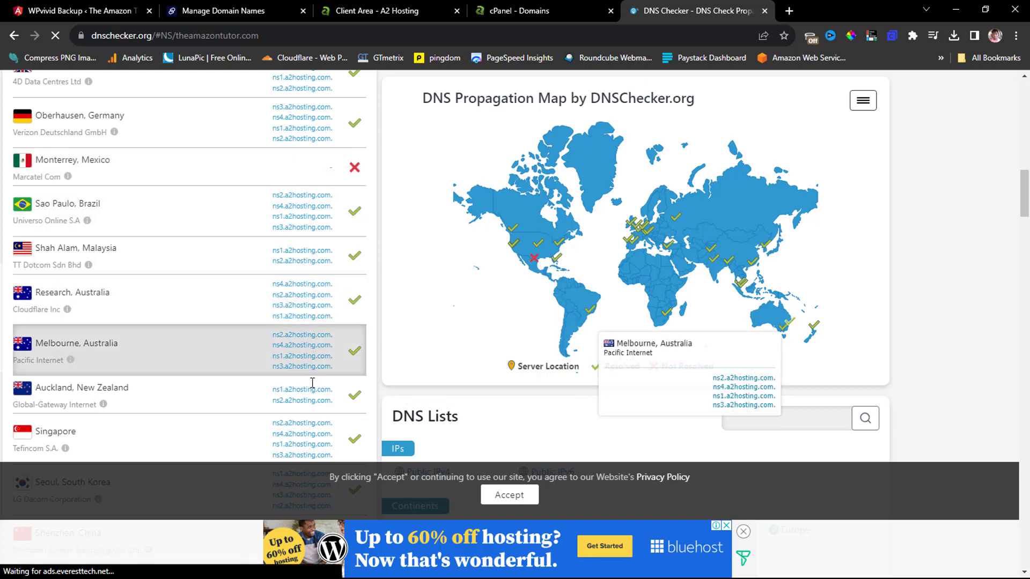
pyautogui.scroll(7, 269, 298)
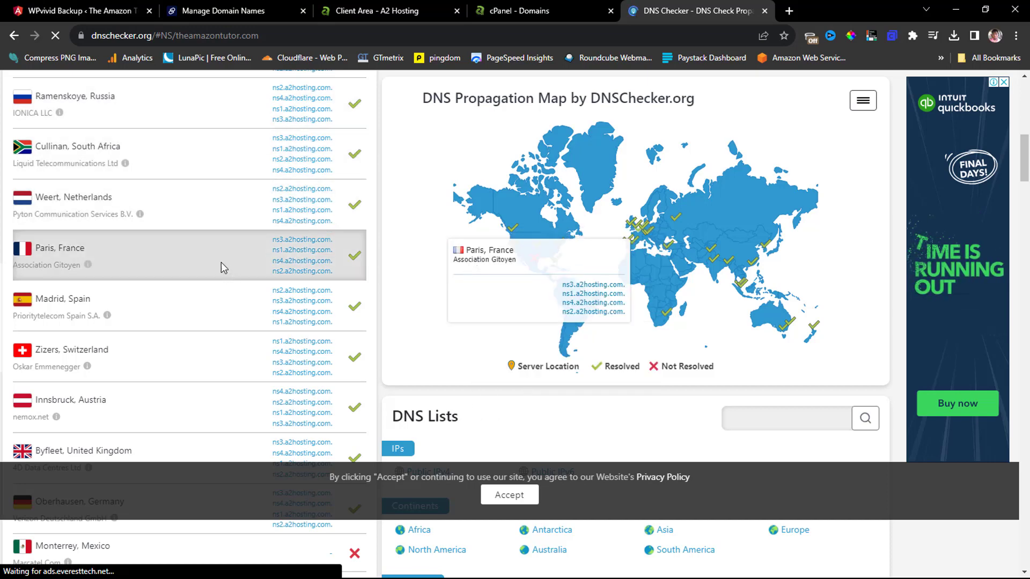
pyautogui.click(93, 13)
# Close the WPvivid Backup tab, check the live theamazontutor.com site in a new tab, then close it.
pyautogui.click(149, 11)
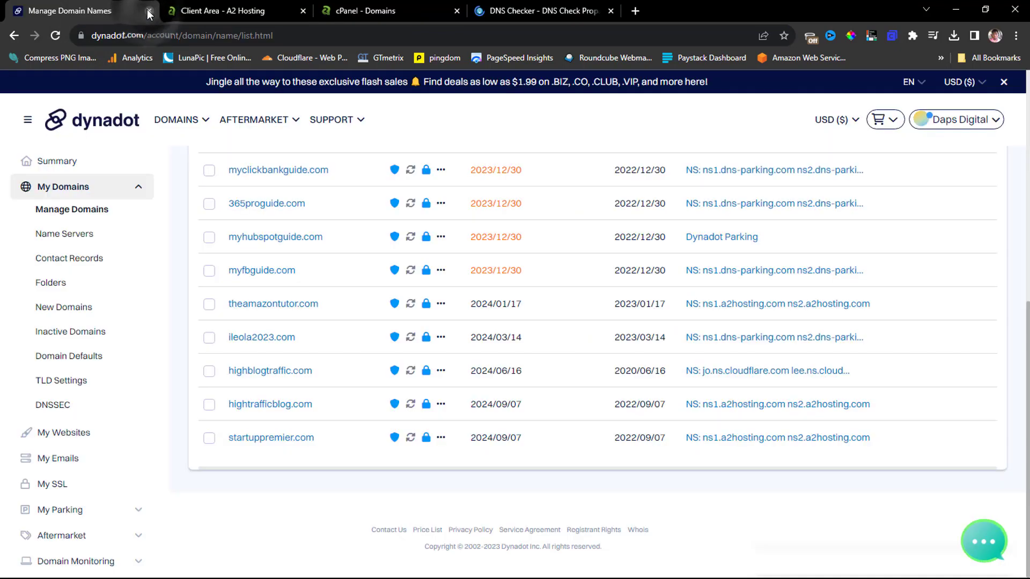
pyautogui.click(636, 12)
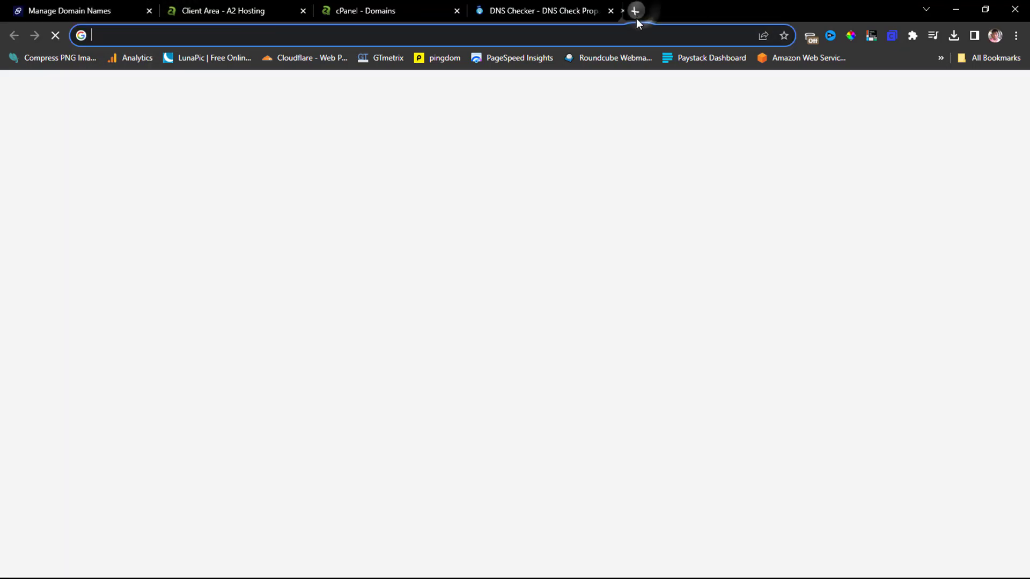
pyautogui.click(623, 33)
pyautogui.write('https://theamazontutor.com/')
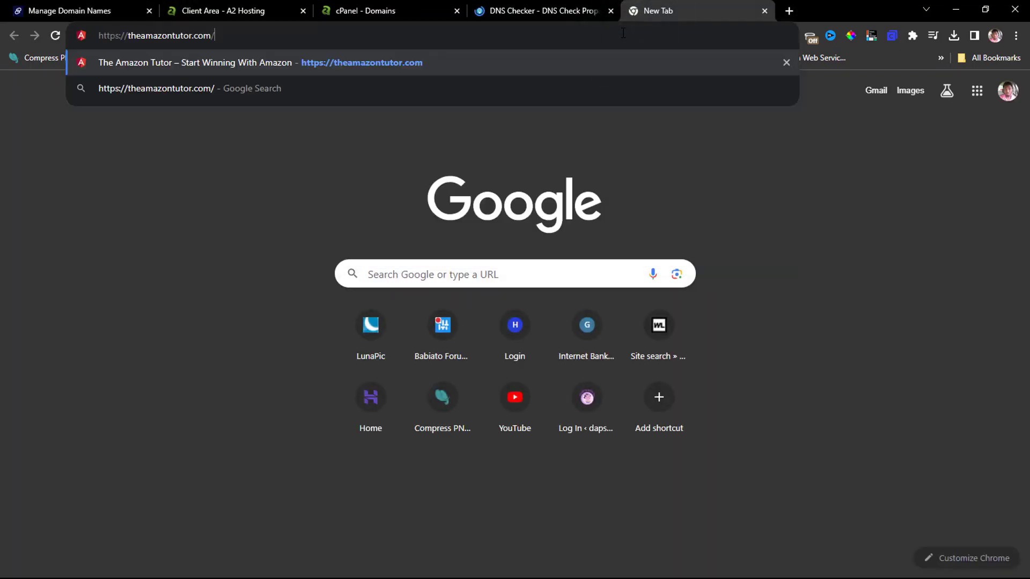
pyautogui.press('Return')
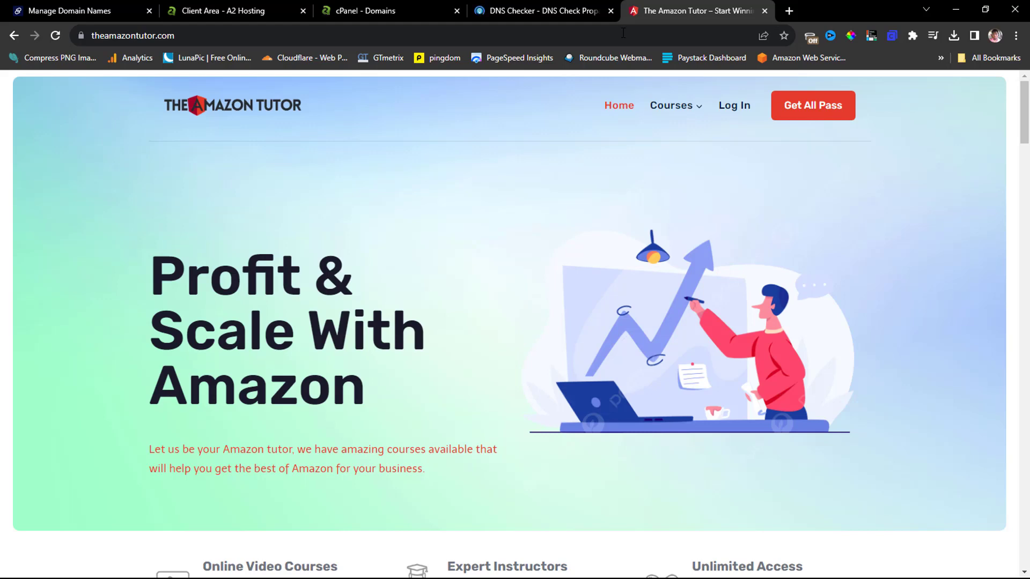
pyautogui.hotkey('ctrl', 'w')
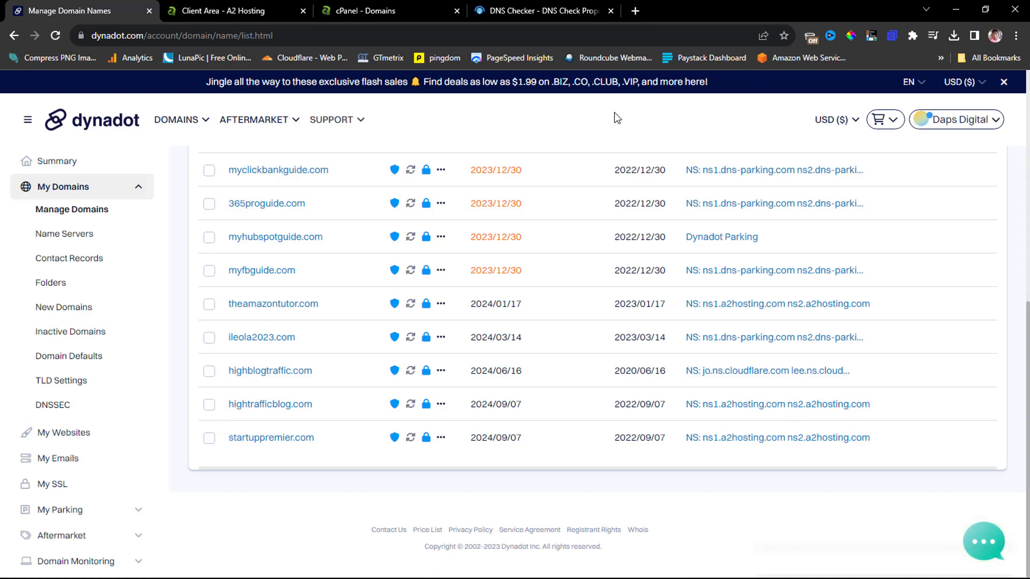
# From cPanel's tools home, open Softaculous's WordPress - A2 Optimized installer.
pyautogui.click(367, 10)
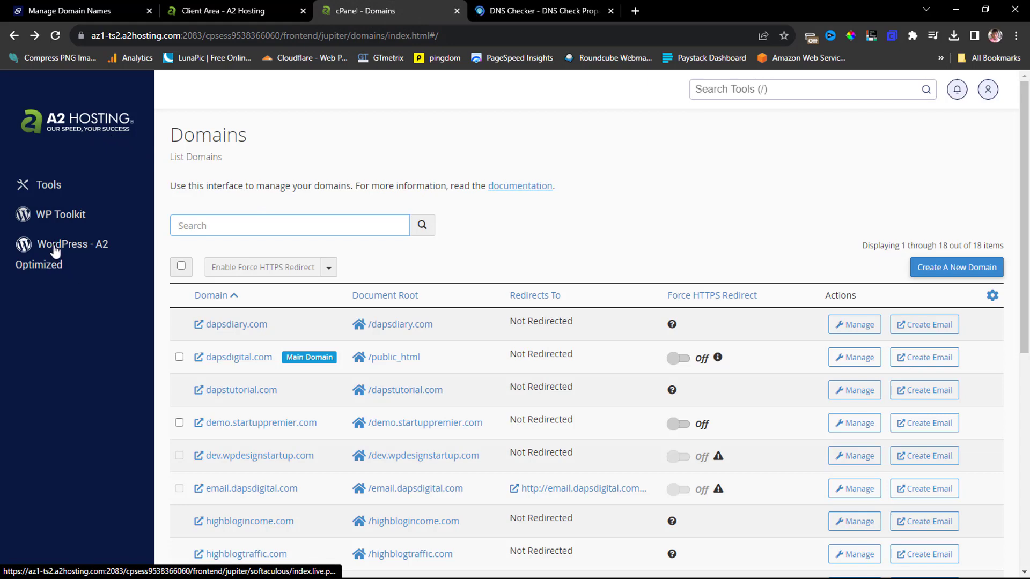
pyautogui.click(67, 127)
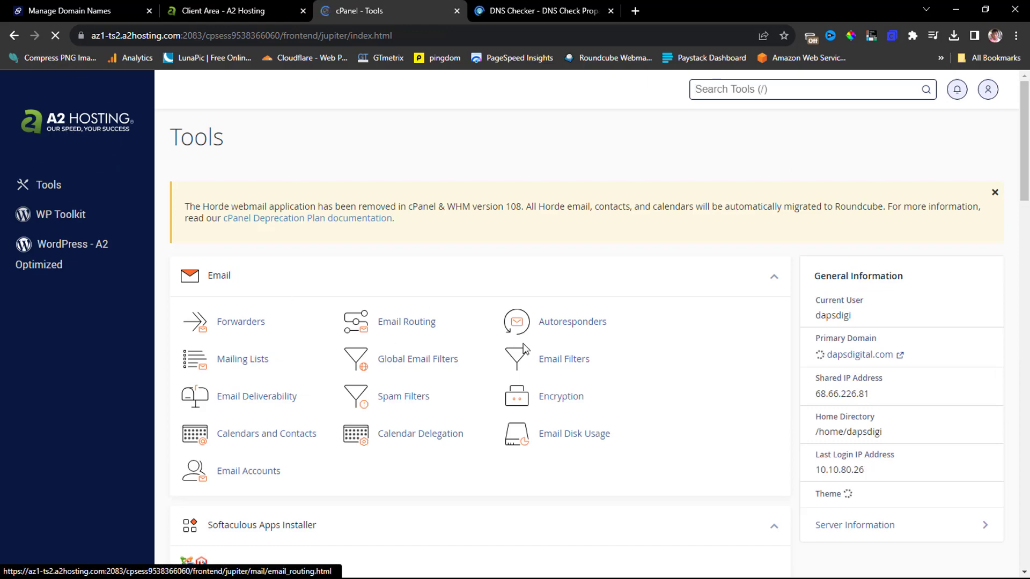
pyautogui.scroll(-5, 524, 348)
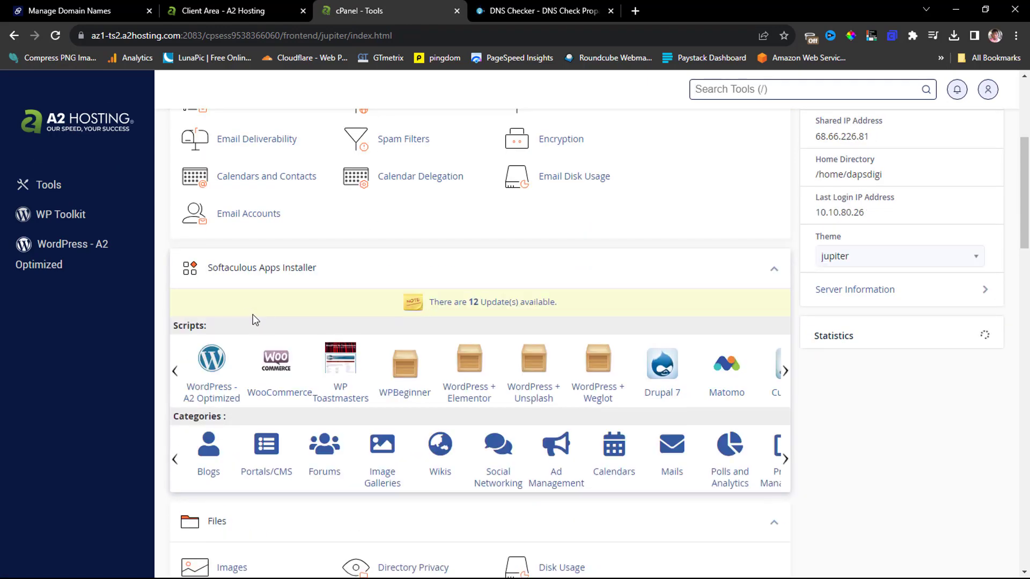
pyautogui.click(225, 397)
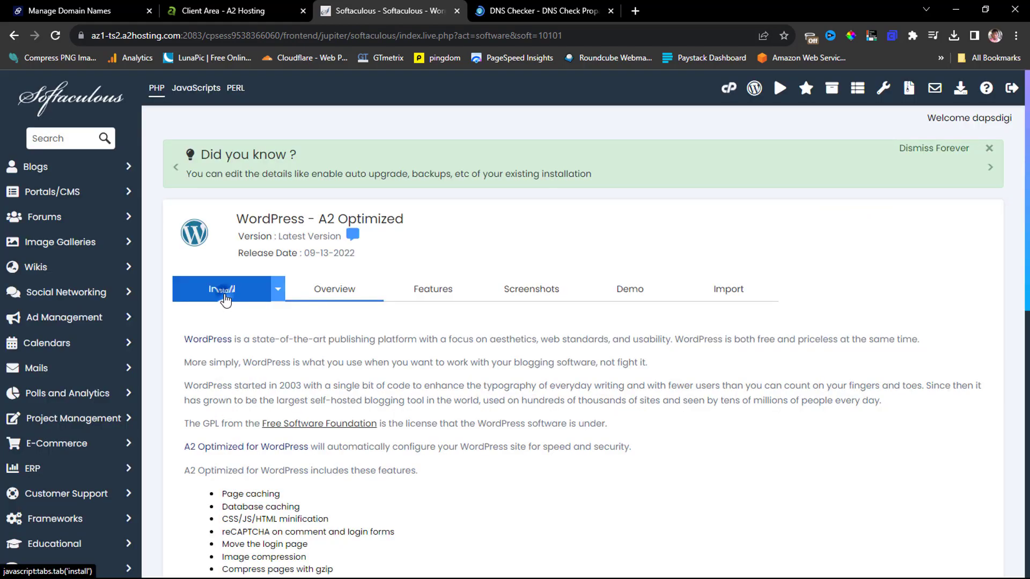
# Open the install form and choose theamazontutor.com as the installation domain.
pyautogui.click(226, 298)
pyautogui.scroll(-3, 414, 362)
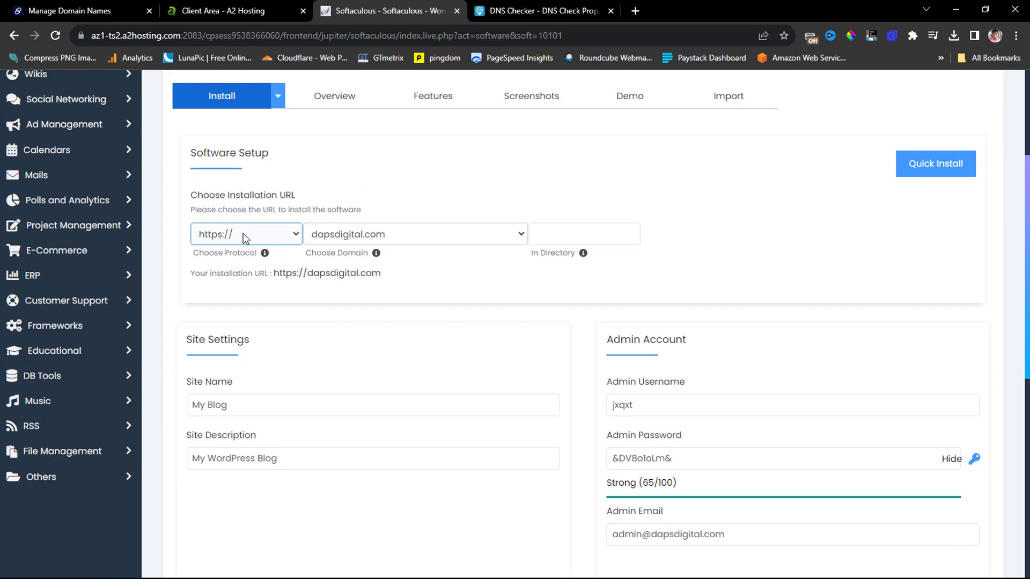
pyautogui.click(427, 234)
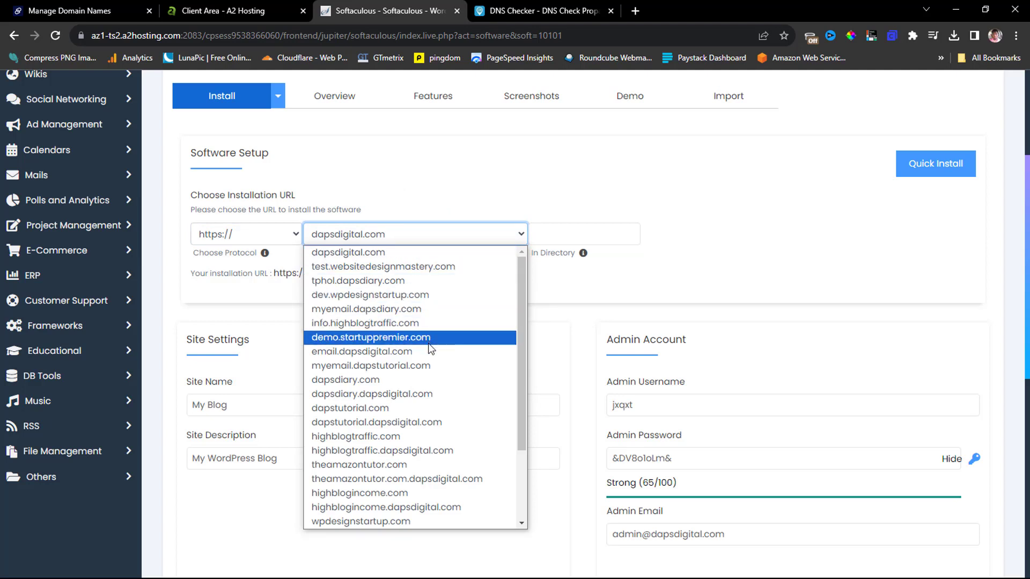
pyautogui.click(387, 465)
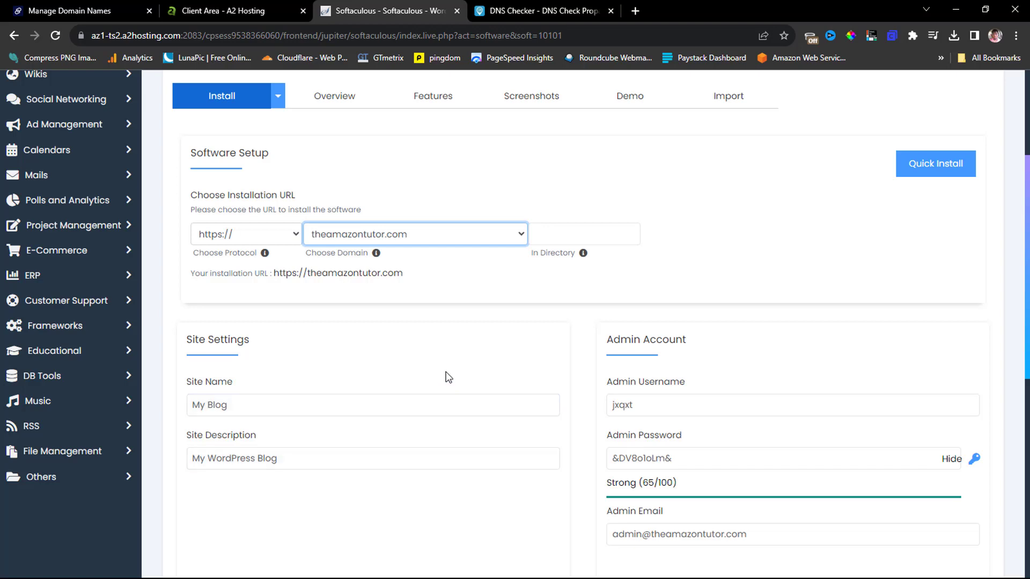
pyautogui.scroll(-3, 450, 375)
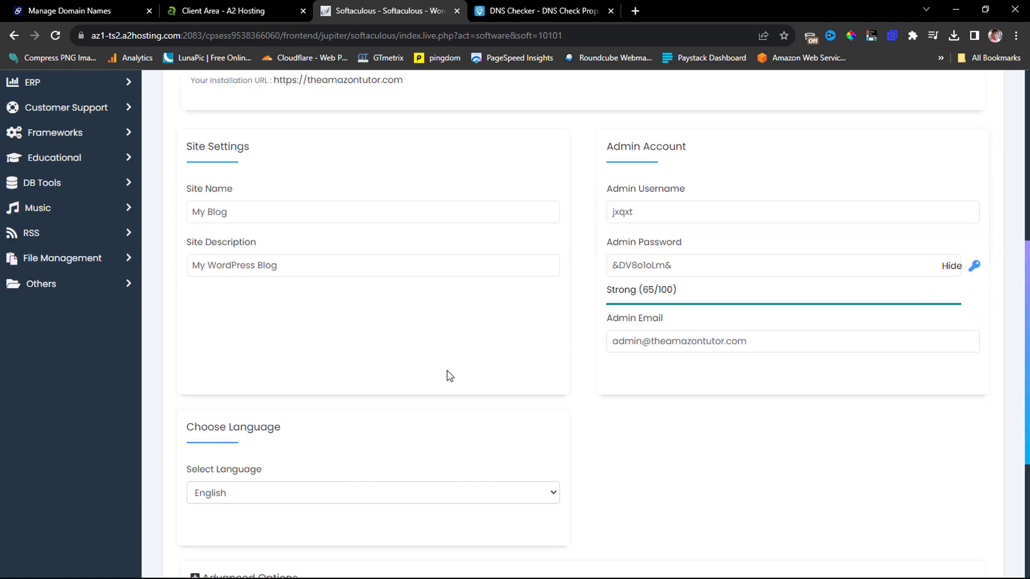
# Set the admin username to 'admin' and paste a stronger, hidden admin password.
pyautogui.click(285, 266)
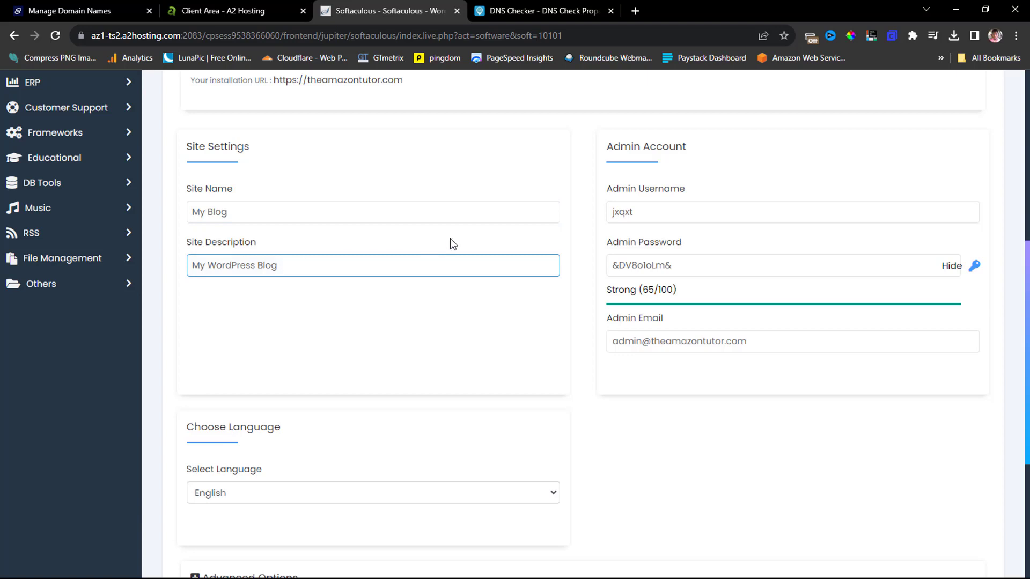
pyautogui.click(637, 215)
pyautogui.moveTo(648, 215); pyautogui.dragTo(609, 215)
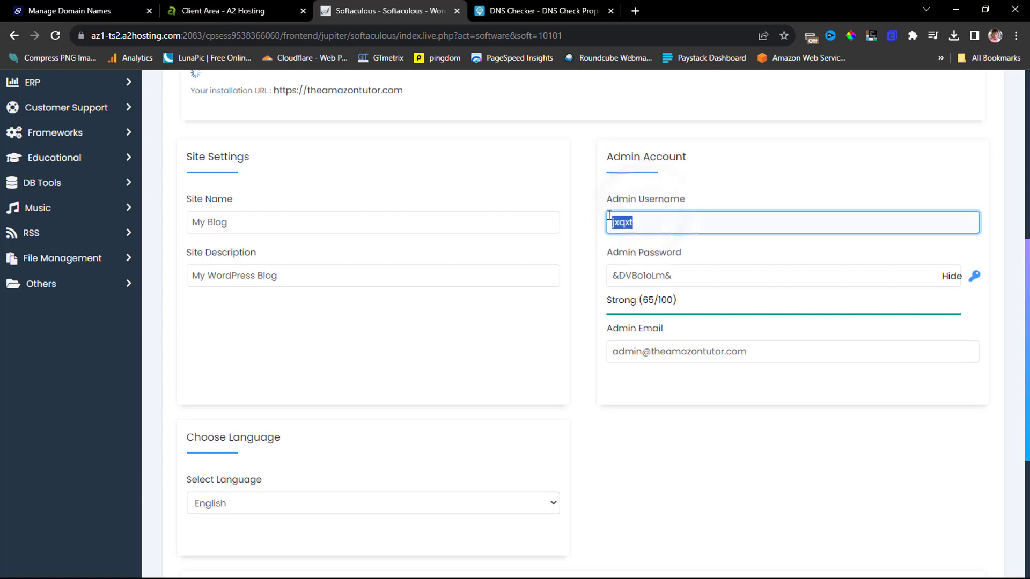
pyautogui.write('ad')
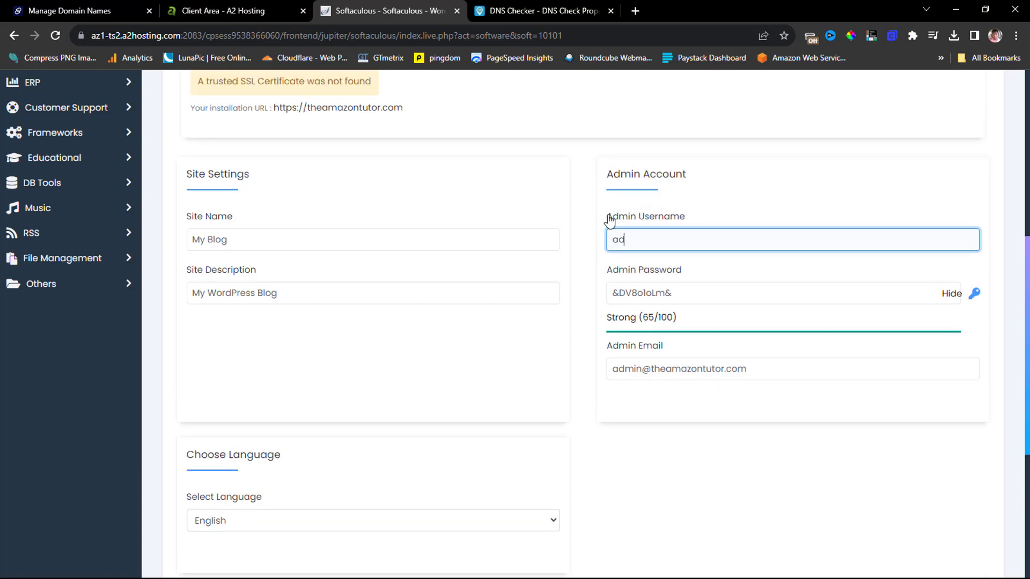
pyautogui.write('min')
pyautogui.click(684, 294)
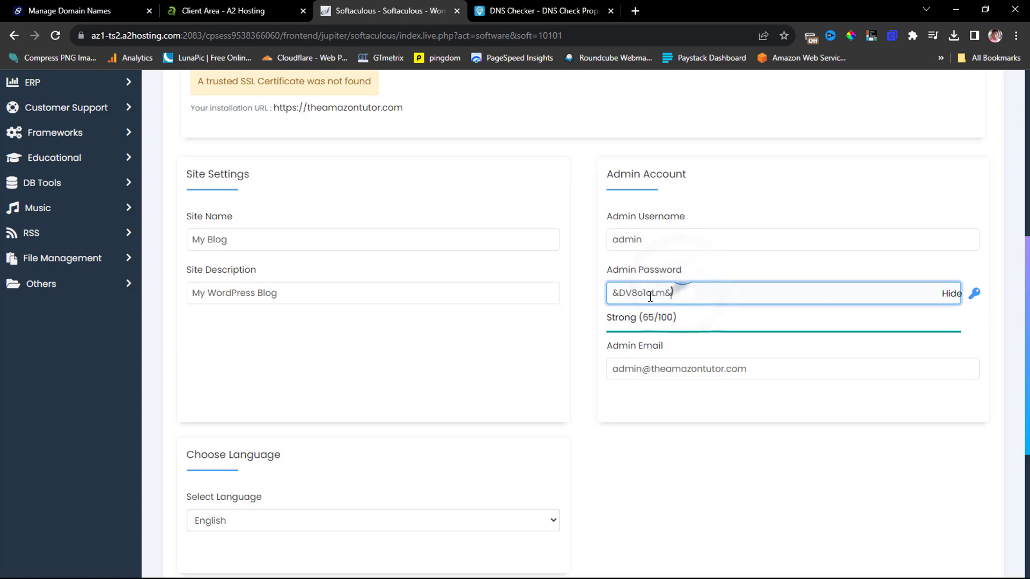
pyautogui.moveTo(650, 296); pyautogui.dragTo(574, 301)
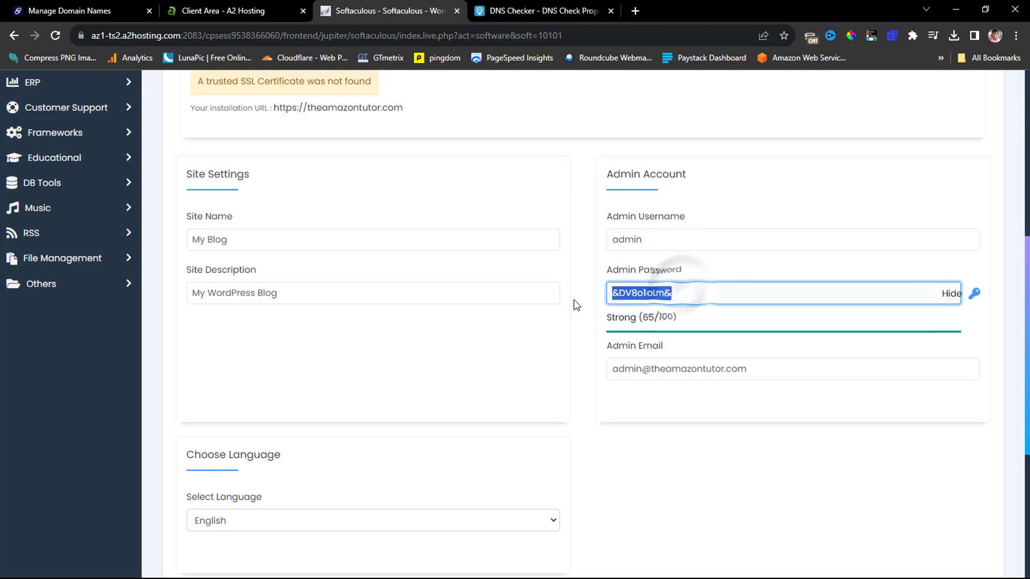
pyautogui.click(950, 294)
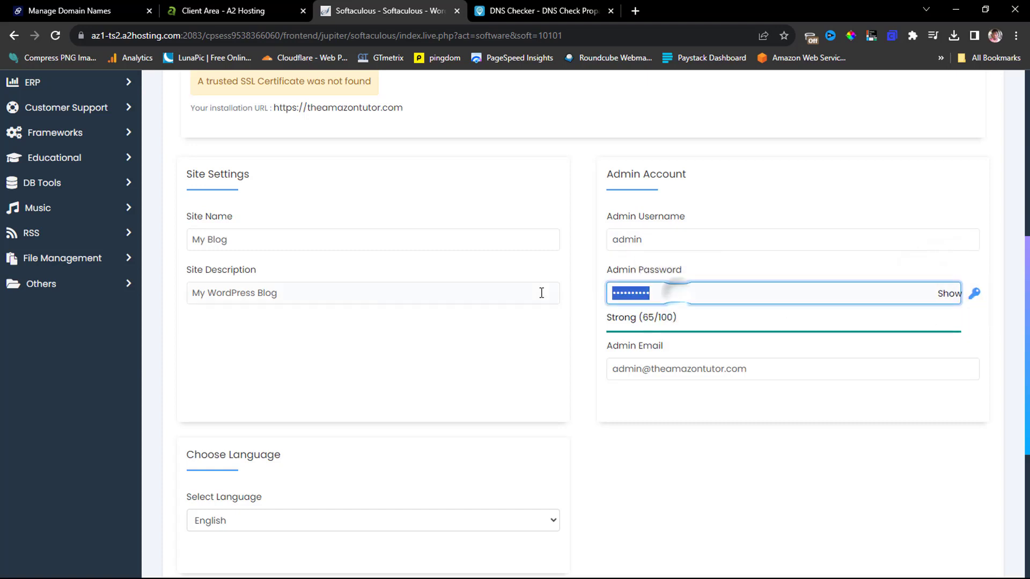
pyautogui.hotkey('ctrl', 'v')
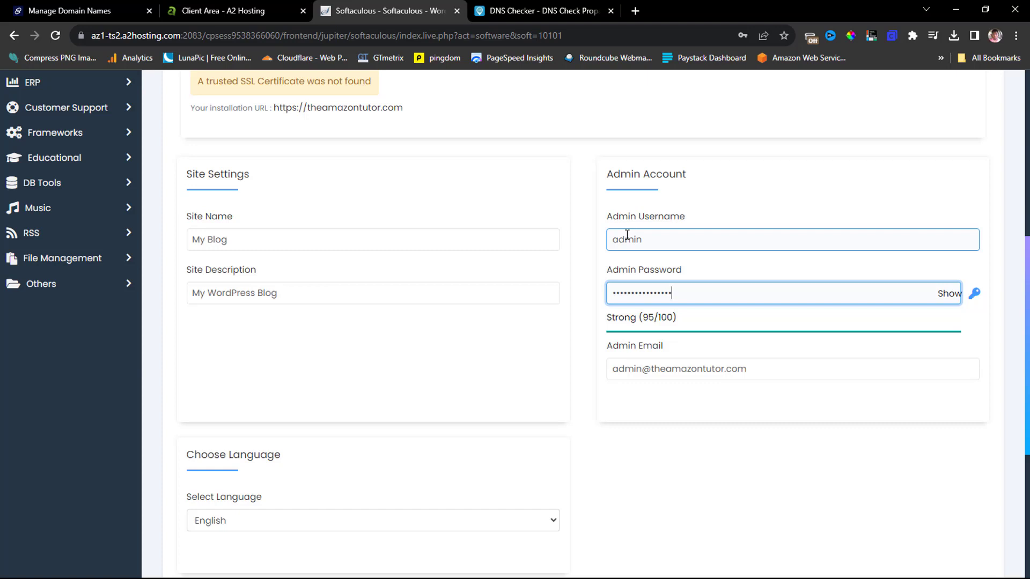
pyautogui.scroll(-3, 627, 235)
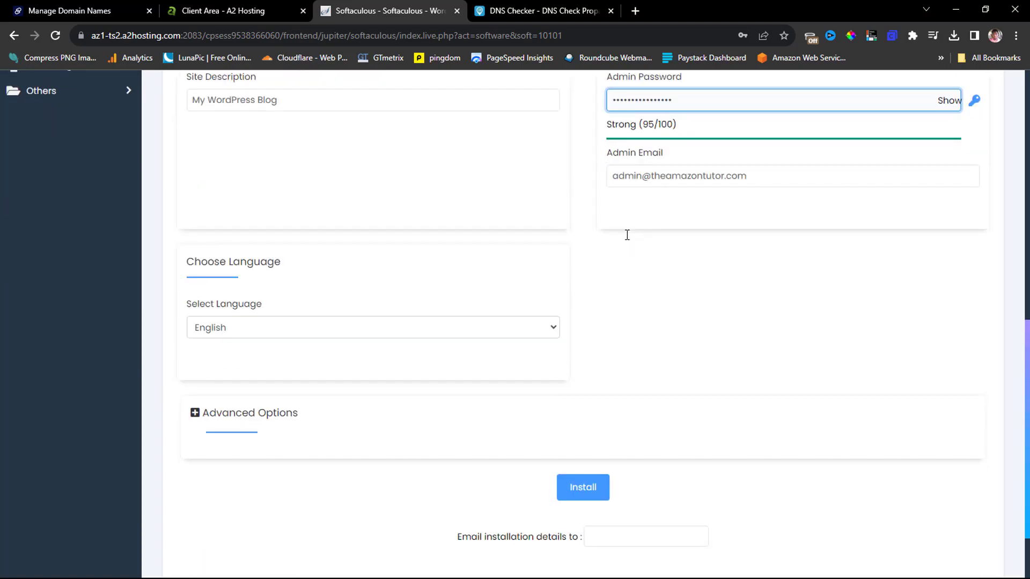
pyautogui.scroll(-1, 639, 266)
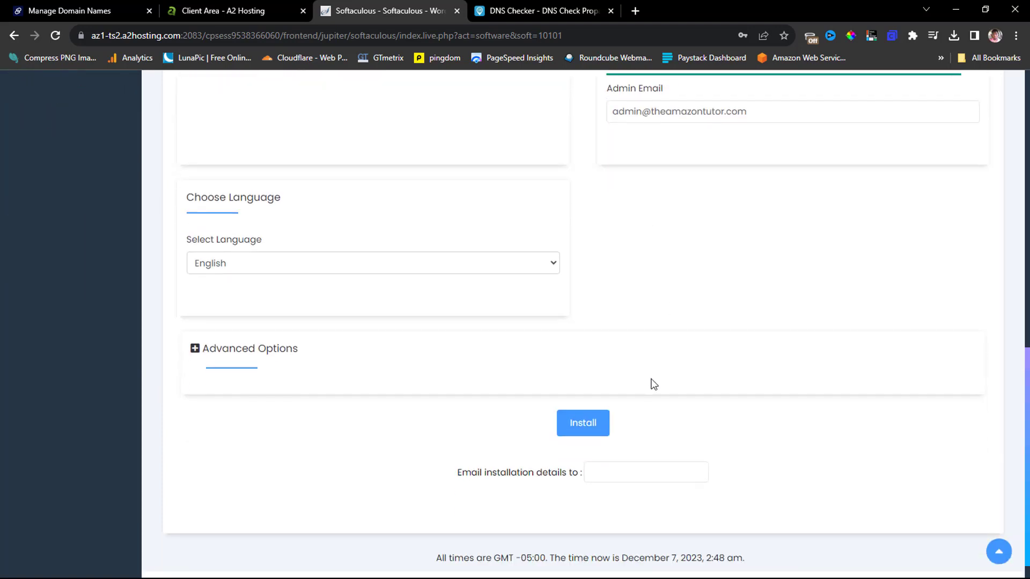
pyautogui.click(584, 422)
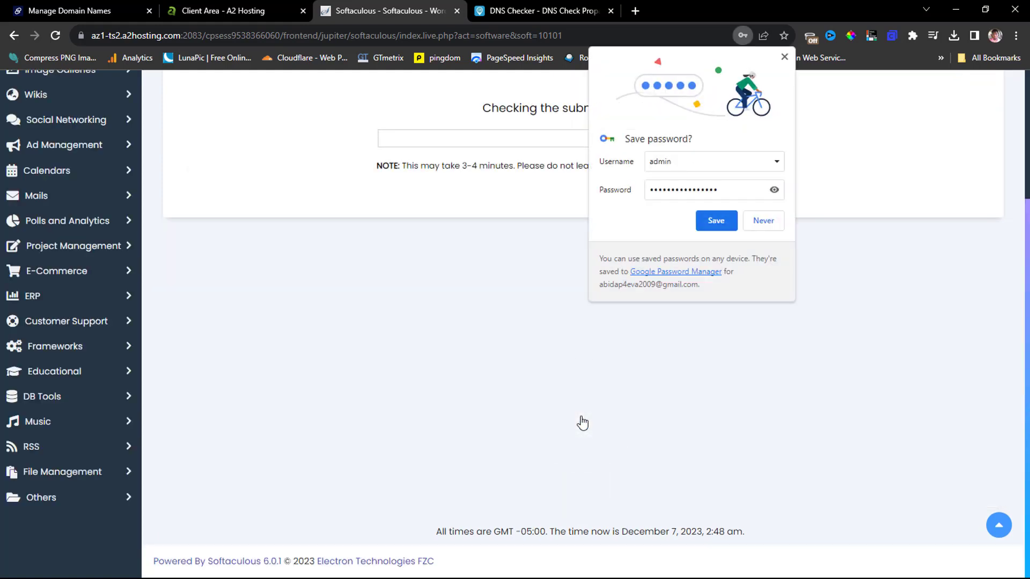
pyautogui.click(785, 57)
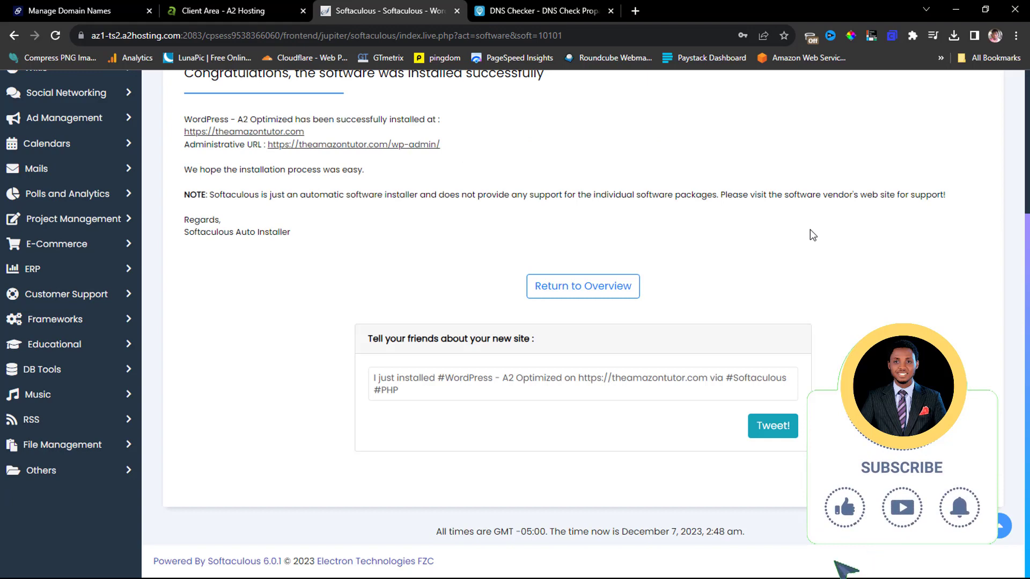
pyautogui.scroll(2, 811, 232)
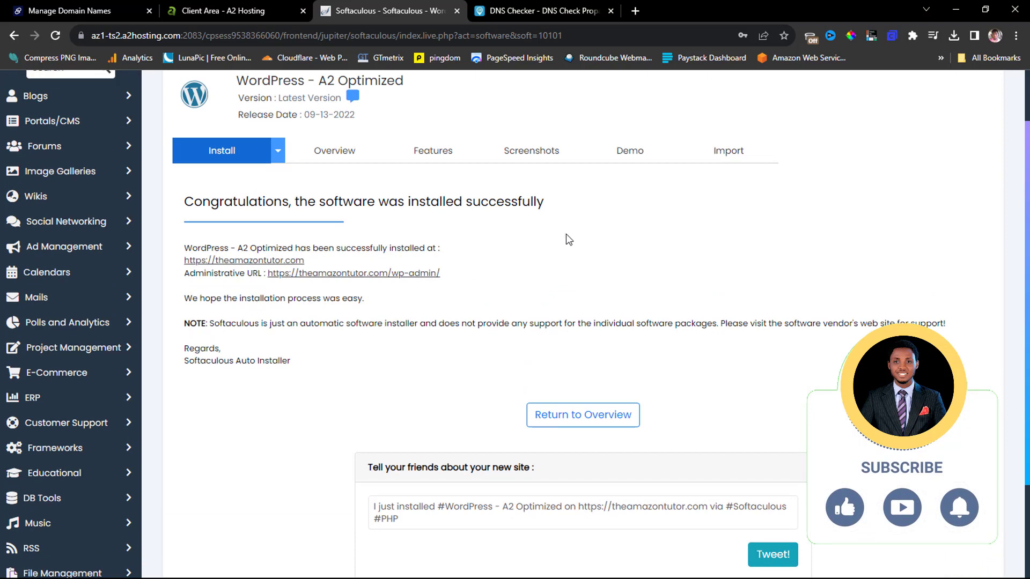
pyautogui.rightClick(247, 261)
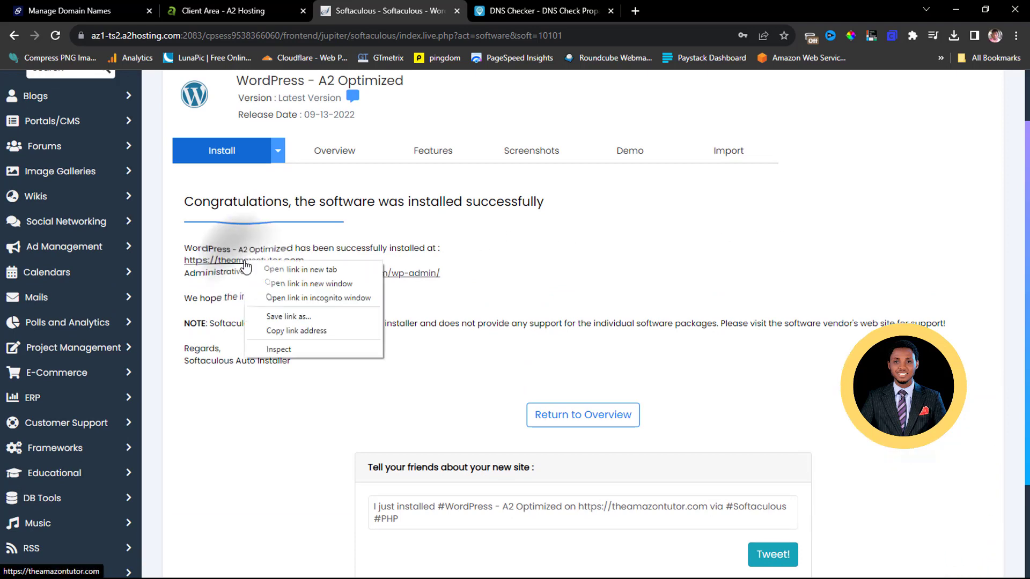
# Open the new site link in a separate tab and close the tab showing the old site.
pyautogui.click(276, 269)
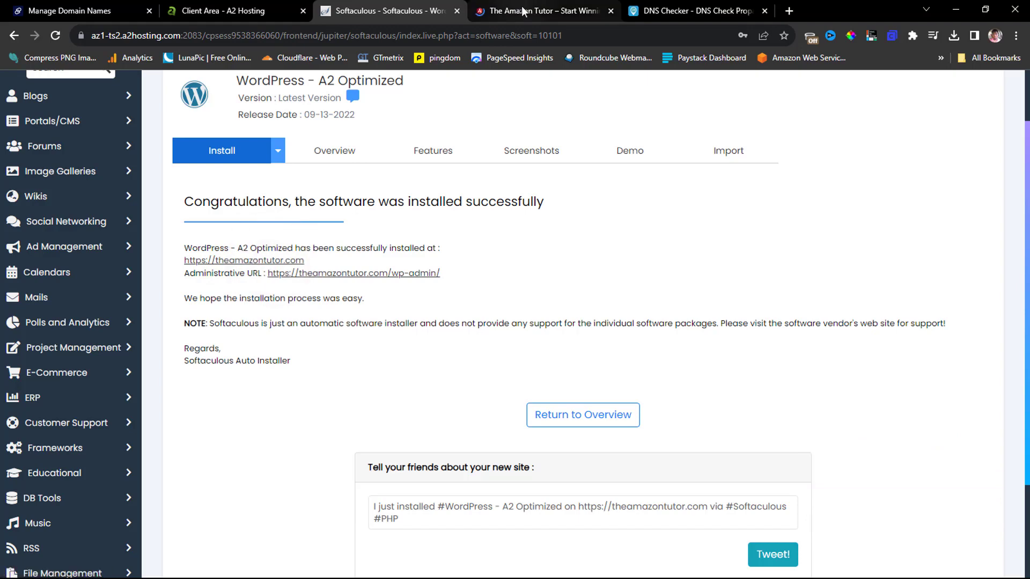
pyautogui.click(524, 8)
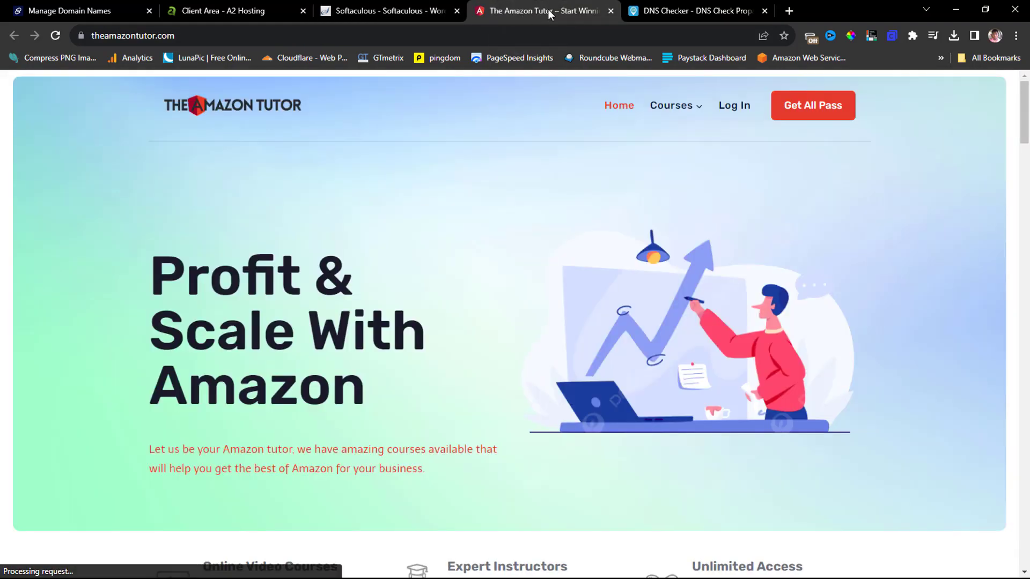
pyautogui.click(611, 11)
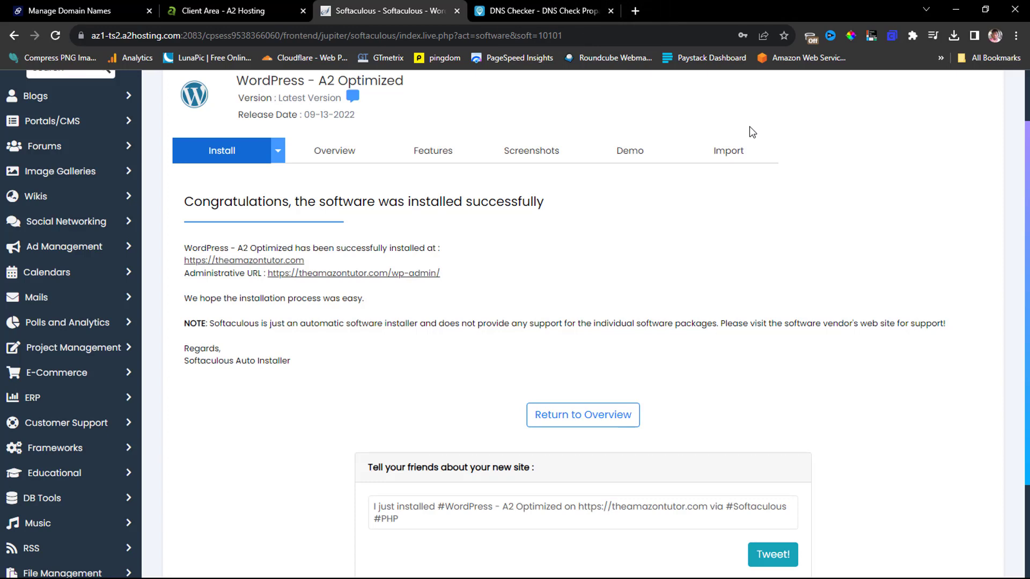
pyautogui.click(810, 37)
pyautogui.click(687, 65)
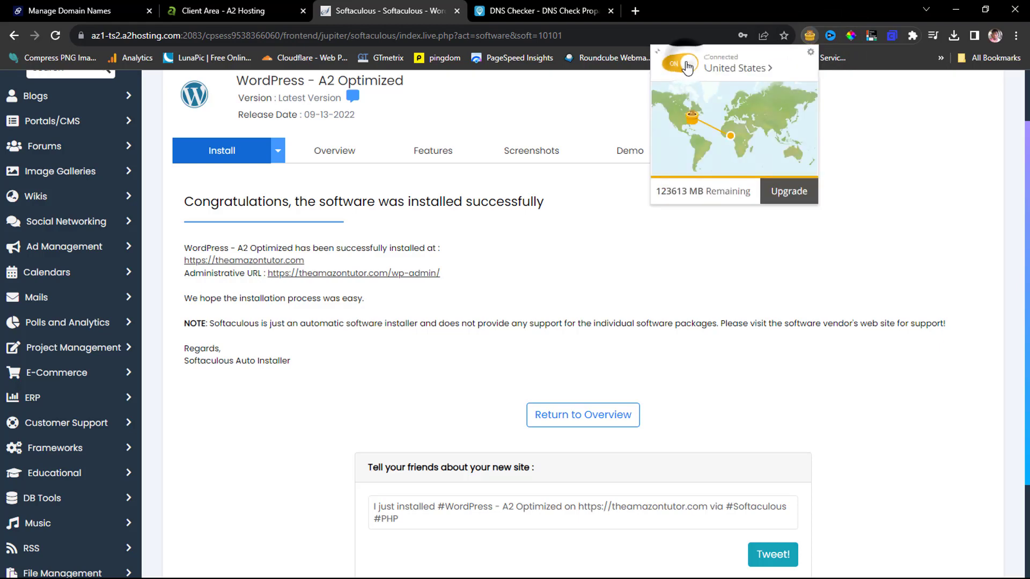
pyautogui.click(905, 141)
pyautogui.hotkey('ctrl', 't')
pyautogui.write('http://')
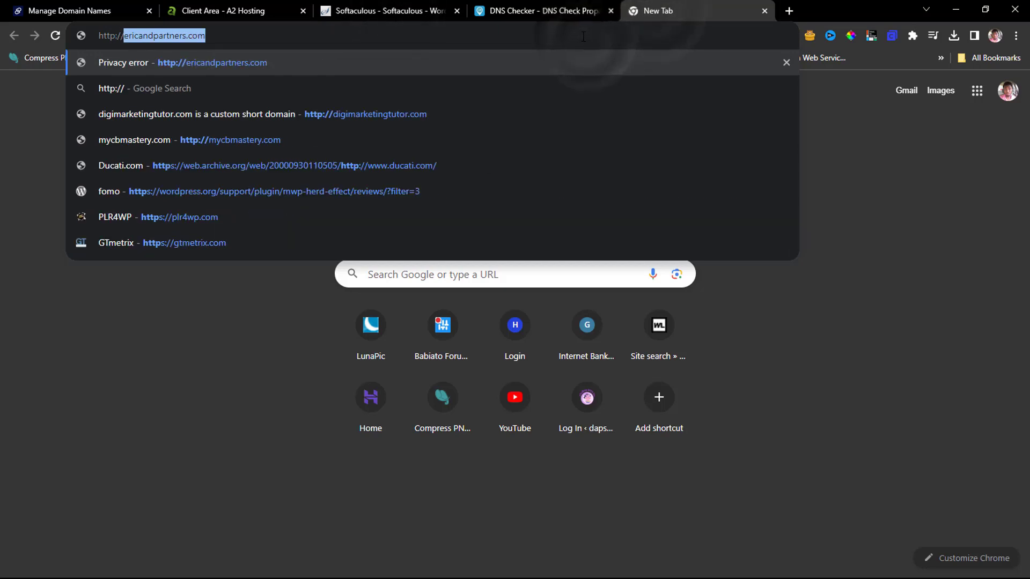
pyautogui.write('theamazontutor.com')
pyautogui.press('Return')
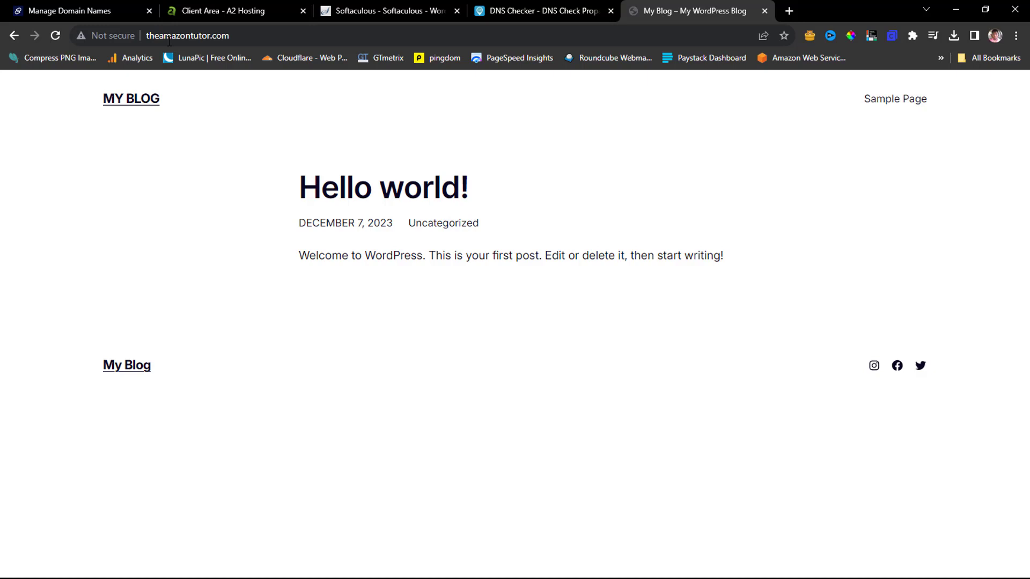
pyautogui.click(349, 2)
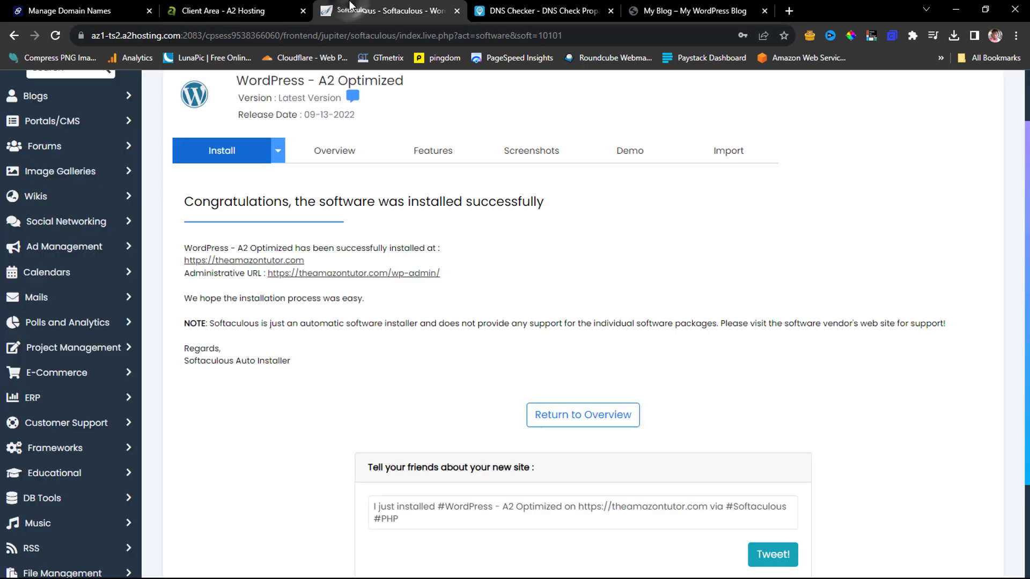
# Open cPanel's SSL/TLS Status page and tick mail.theamazontutor.com for AutoSSL.
pyautogui.scroll(2, 644, 161)
pyautogui.click(728, 89)
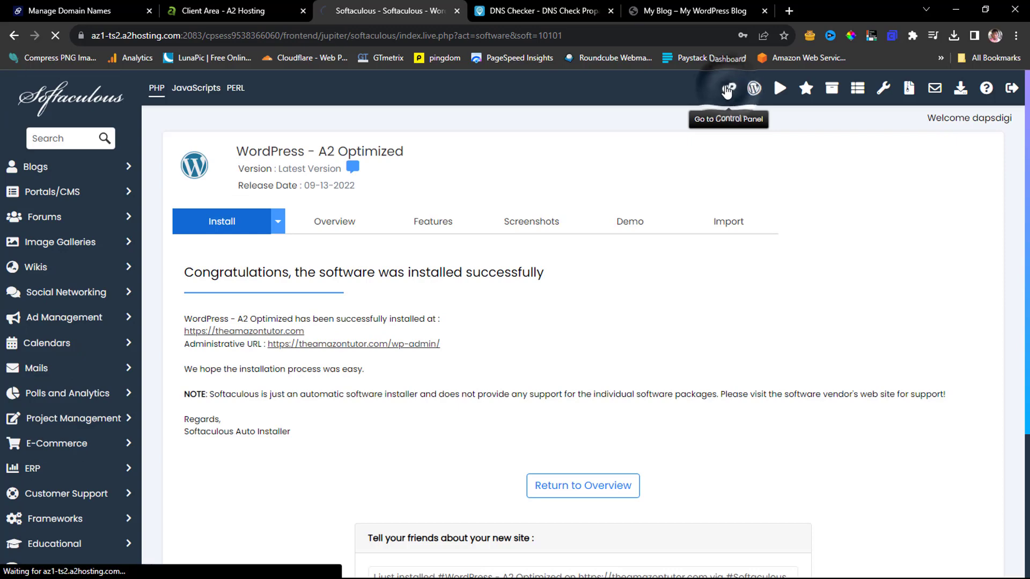
pyautogui.scroll(-10, 381, 219)
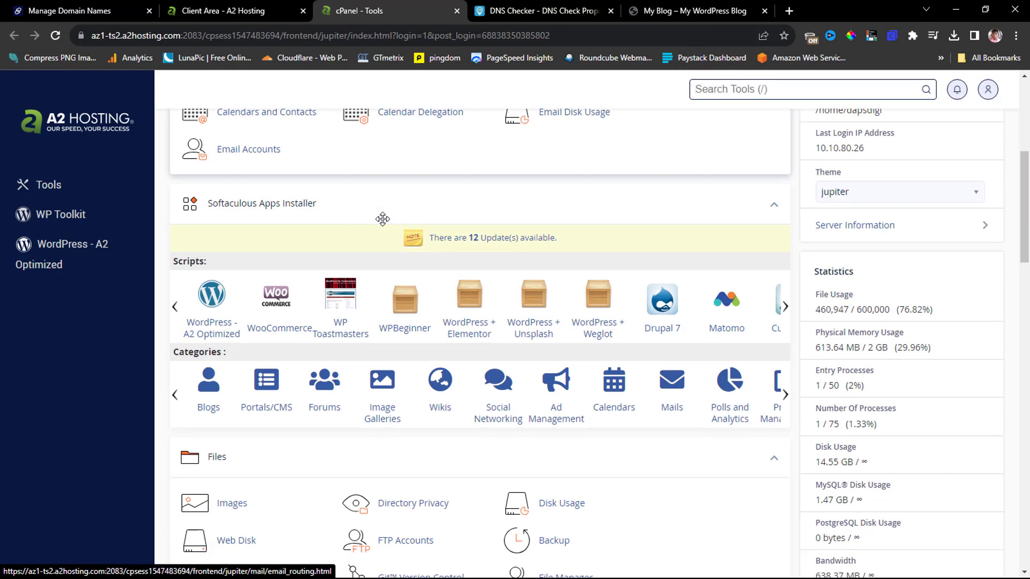
pyautogui.scroll(-10, 382, 219)
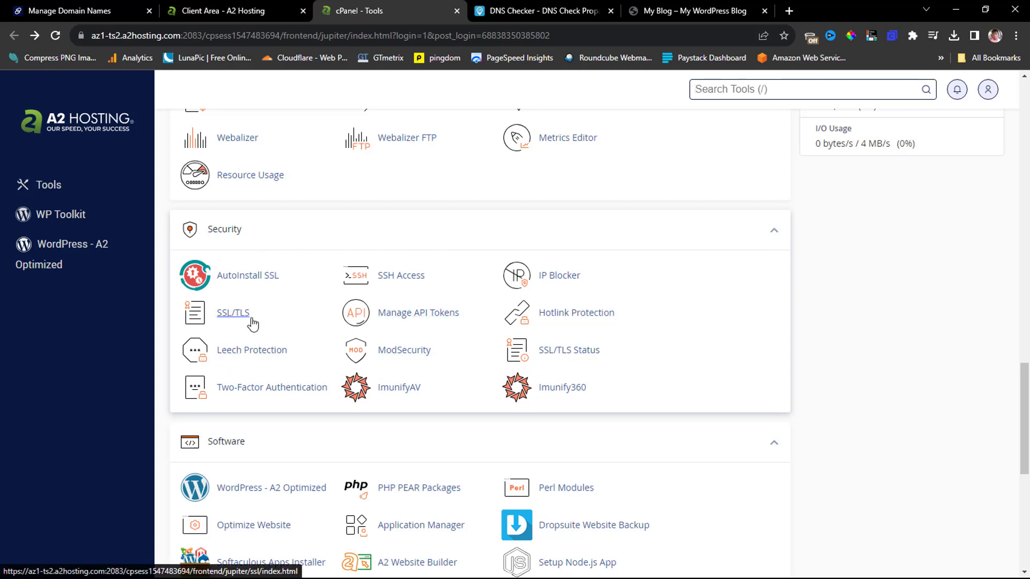
pyautogui.click(568, 351)
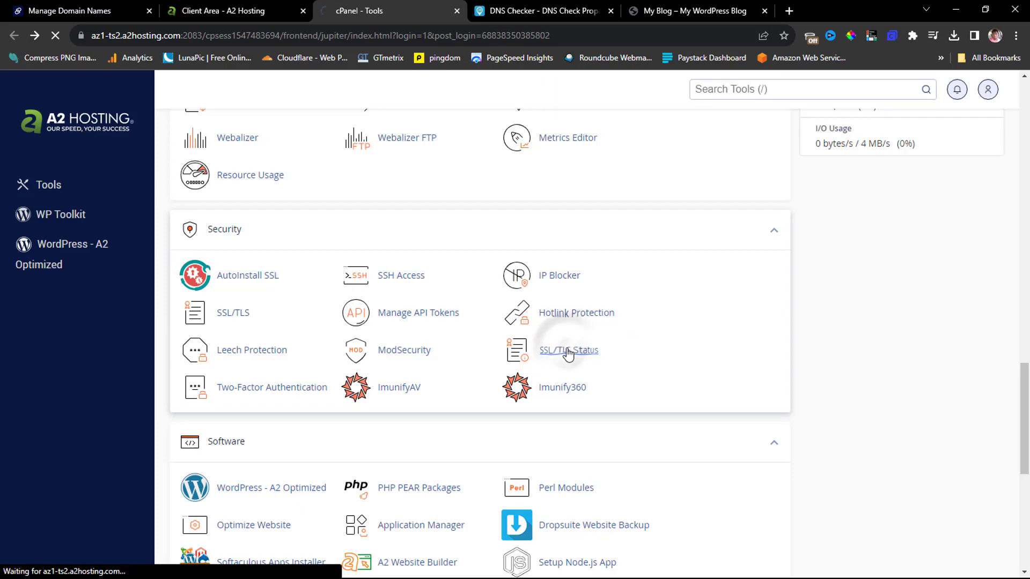
pyautogui.scroll(-20, 435, 378)
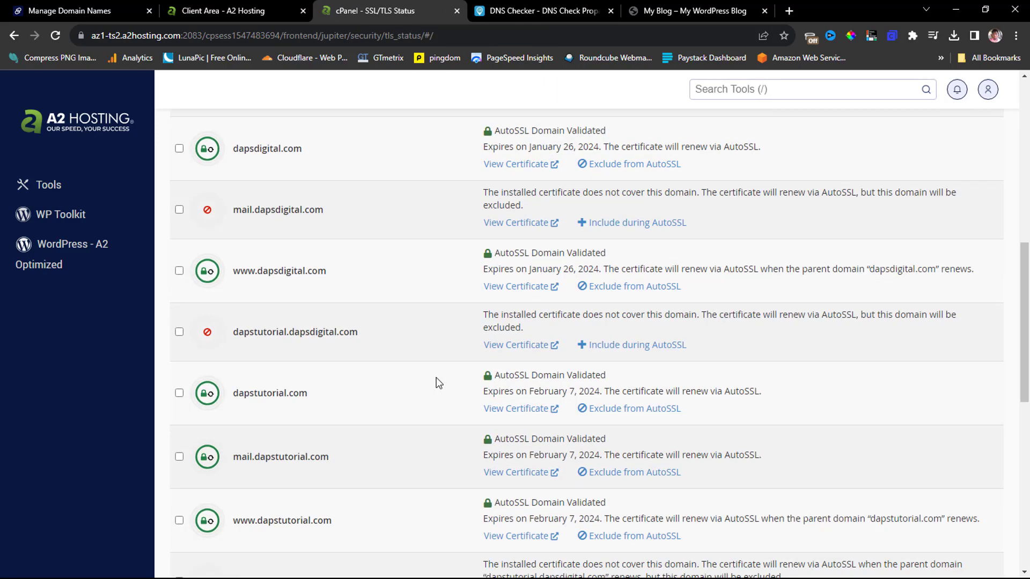
pyautogui.scroll(-15, 437, 379)
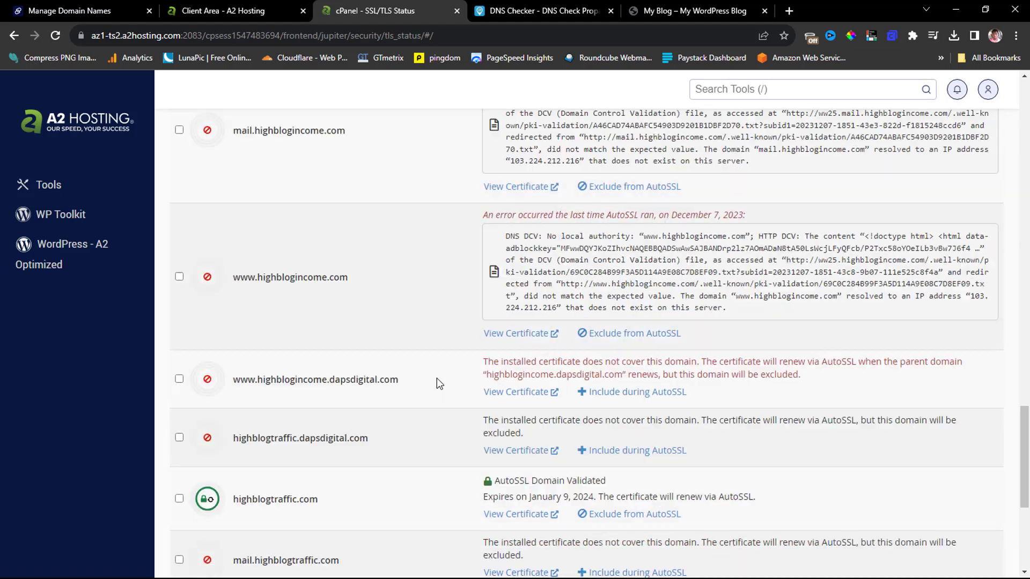
pyautogui.scroll(-5, 437, 379)
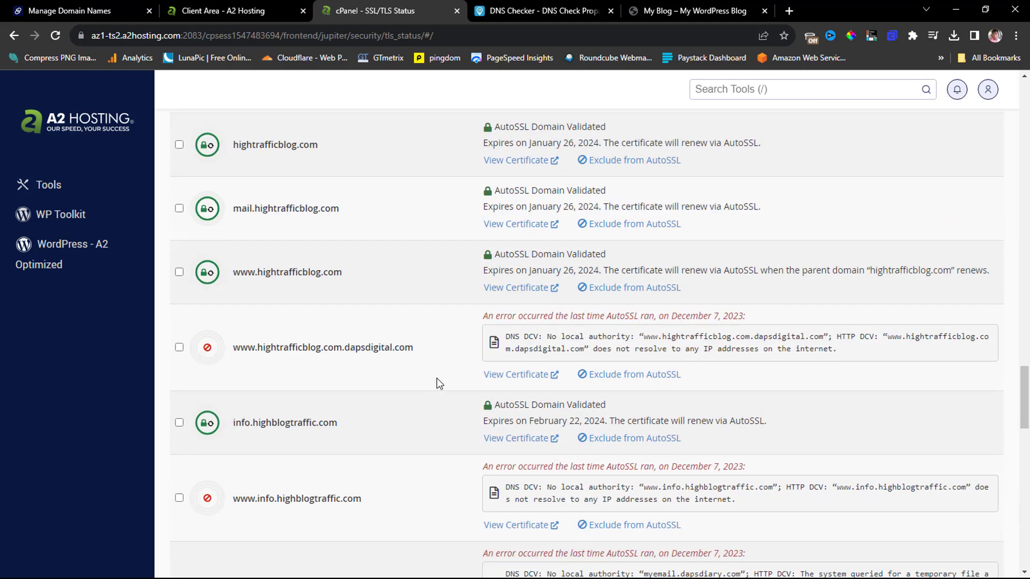
pyautogui.scroll(-5, 436, 378)
pyautogui.scroll(-6, 437, 378)
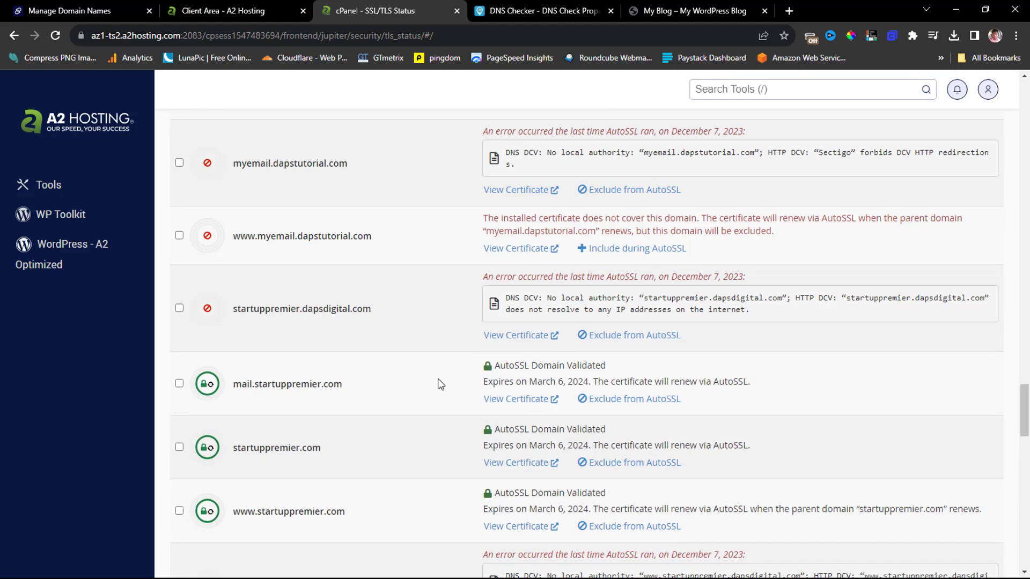
pyautogui.scroll(-10, 438, 379)
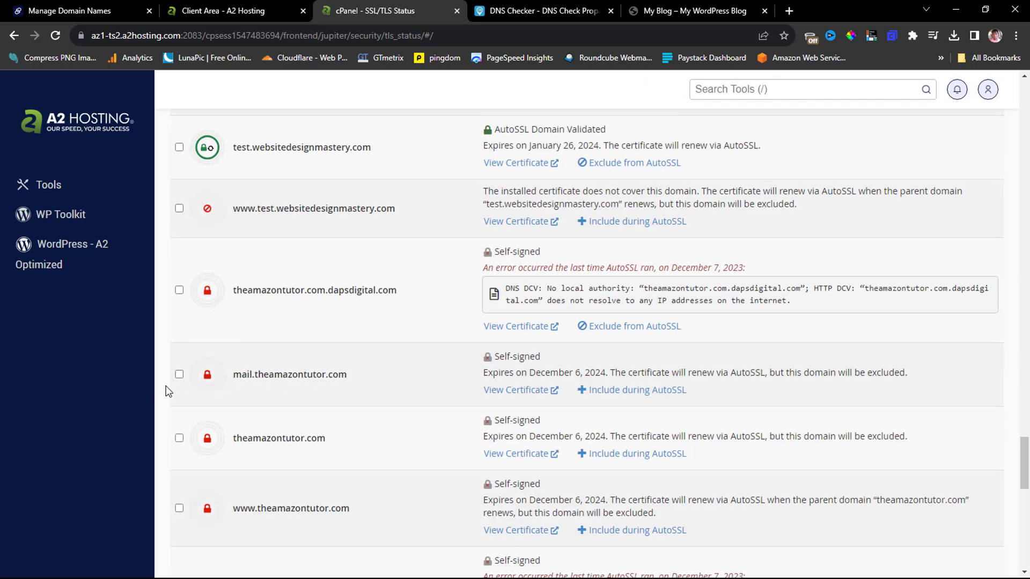
pyautogui.click(180, 375)
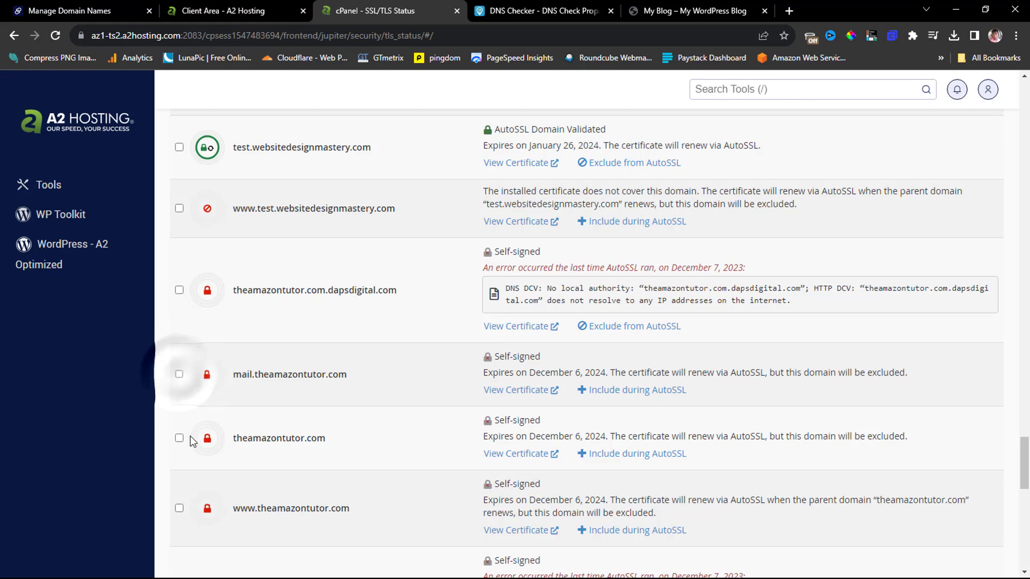
pyautogui.scroll(-2, 178, 441)
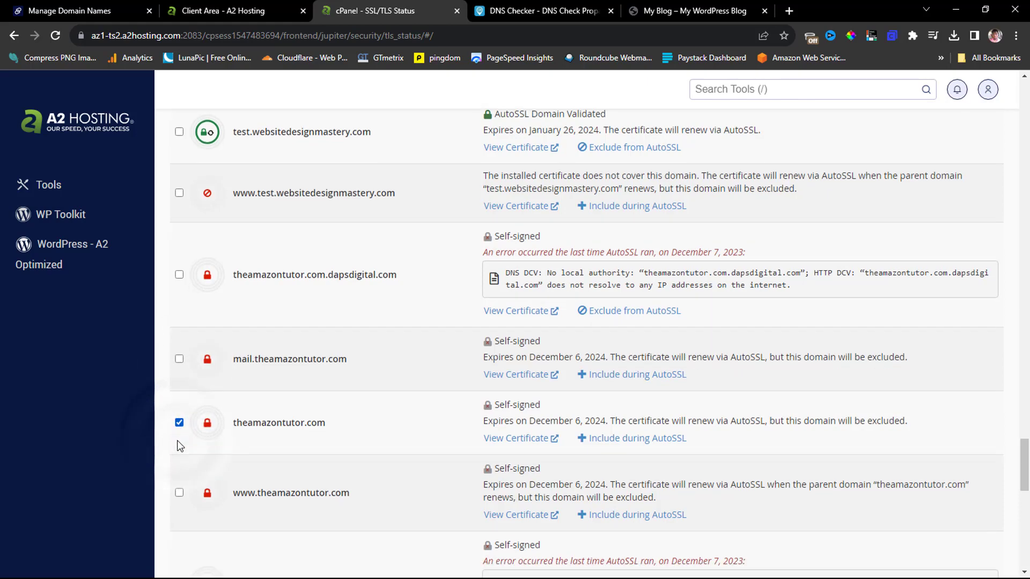
pyautogui.click(179, 380)
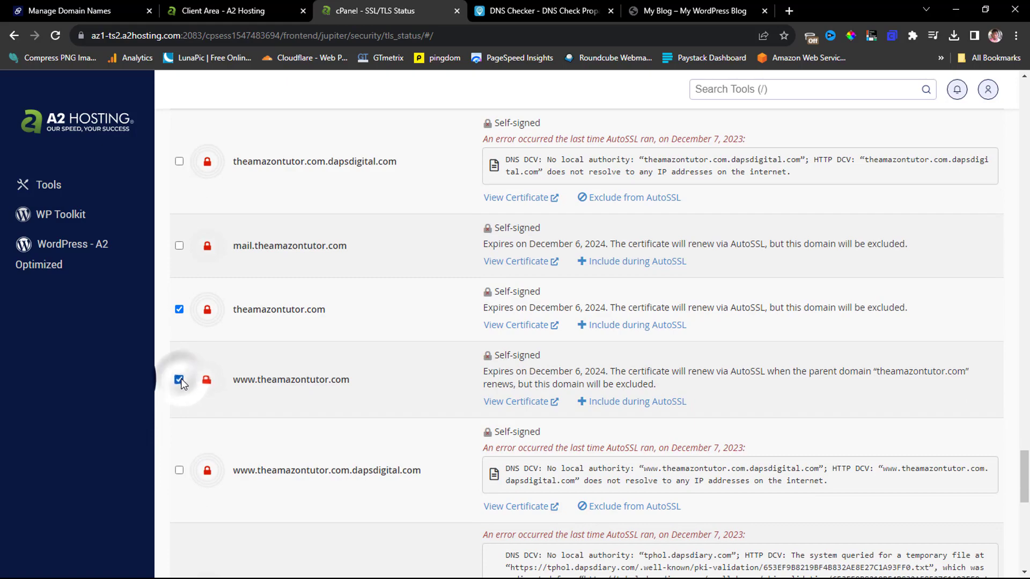
pyautogui.scroll(20, 308, 383)
pyautogui.scroll(5, 308, 383)
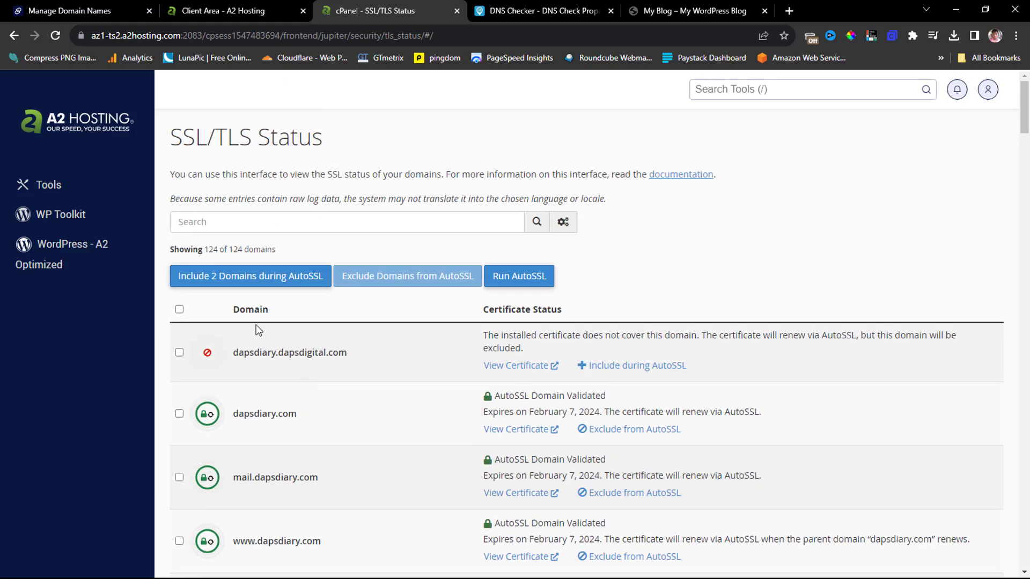
pyautogui.click(528, 276)
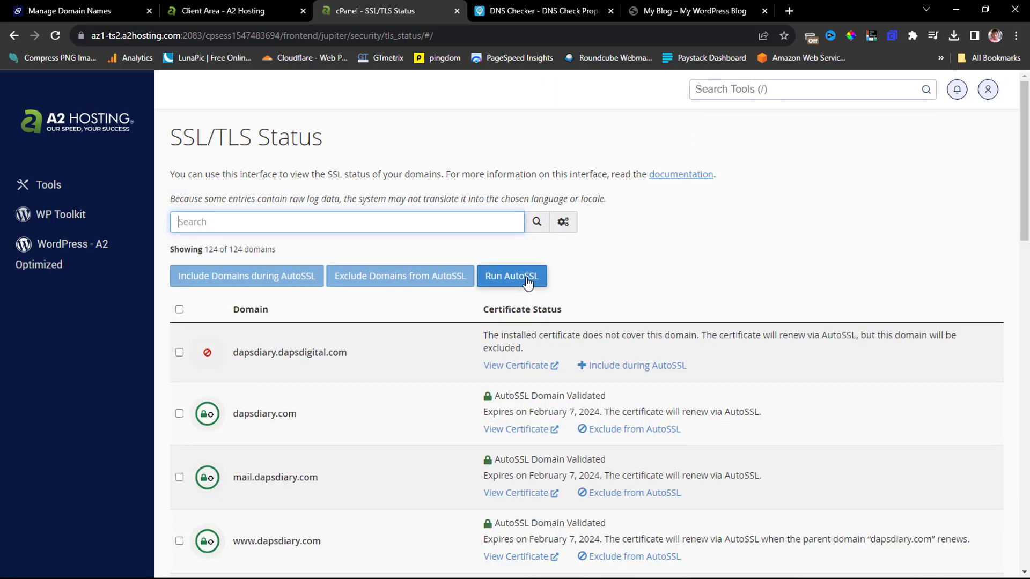
pyautogui.scroll(-12, 655, 219)
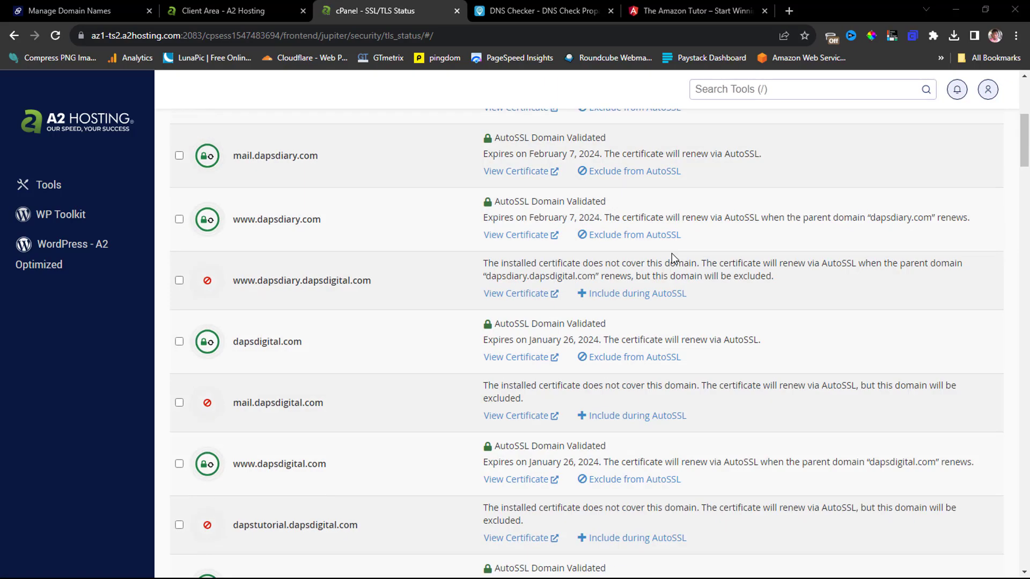
pyautogui.scroll(-20, 672, 256)
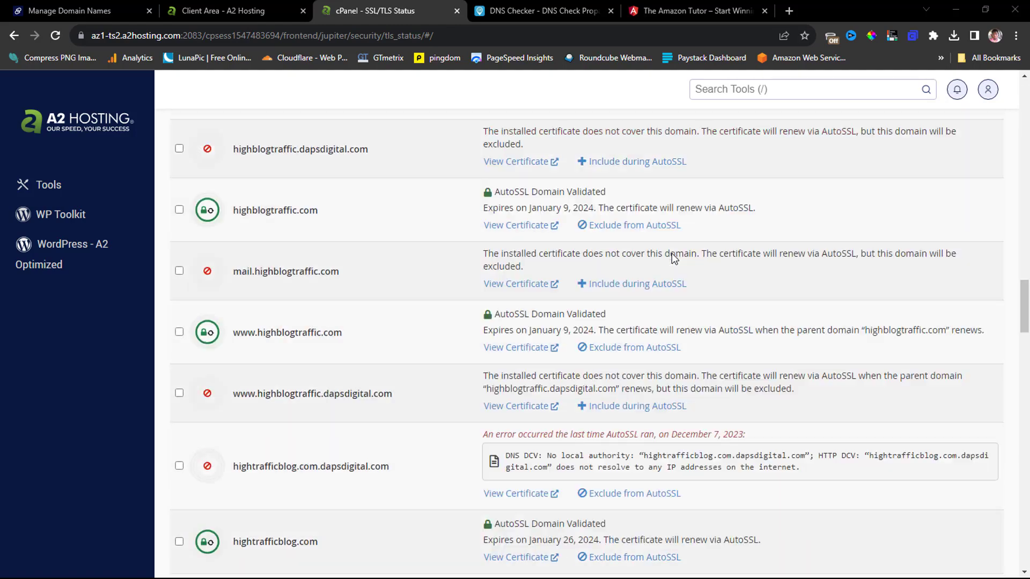
pyautogui.scroll(-6, 674, 258)
pyautogui.scroll(-20, 672, 253)
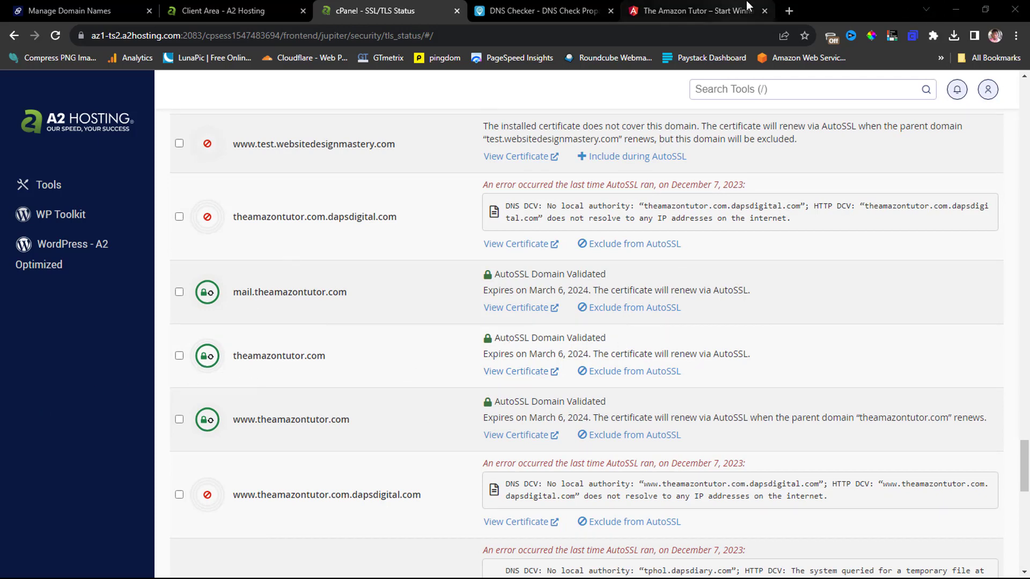
# Reconnect the VPN and reload theamazontutor.com to see the new My Blog 'Hello world!' page.
pyautogui.click(714, 11)
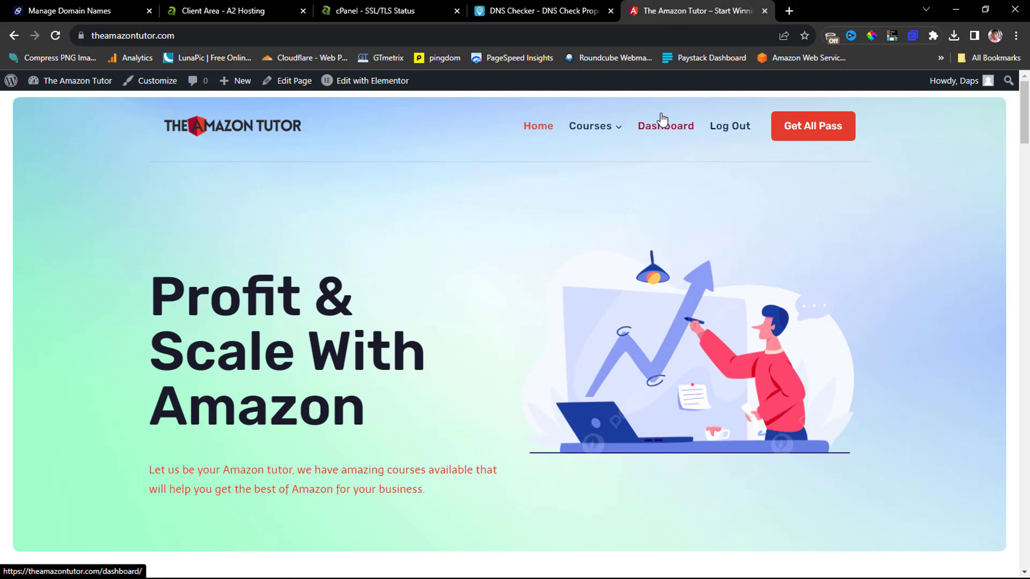
pyautogui.click(829, 36)
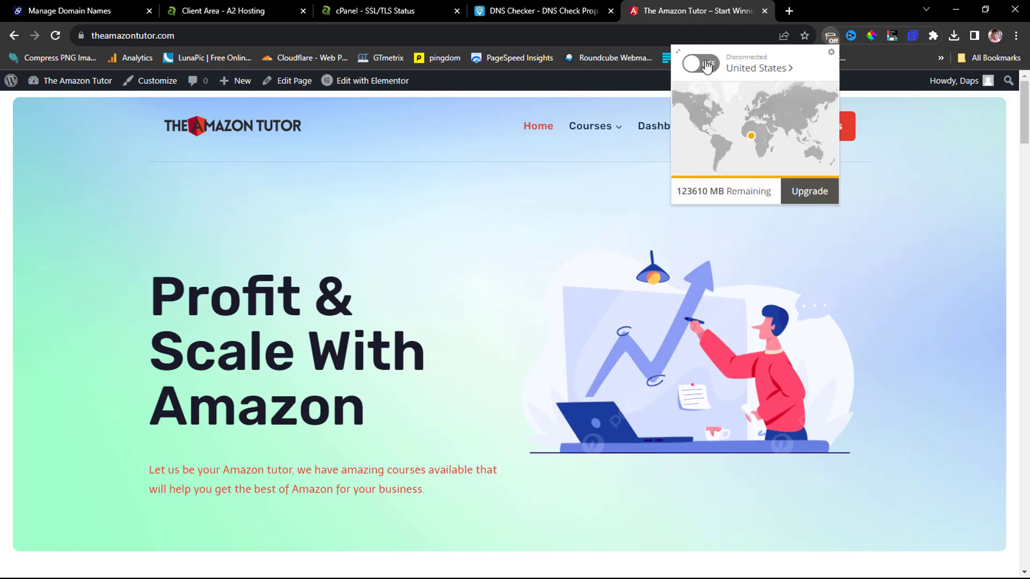
pyautogui.click(707, 65)
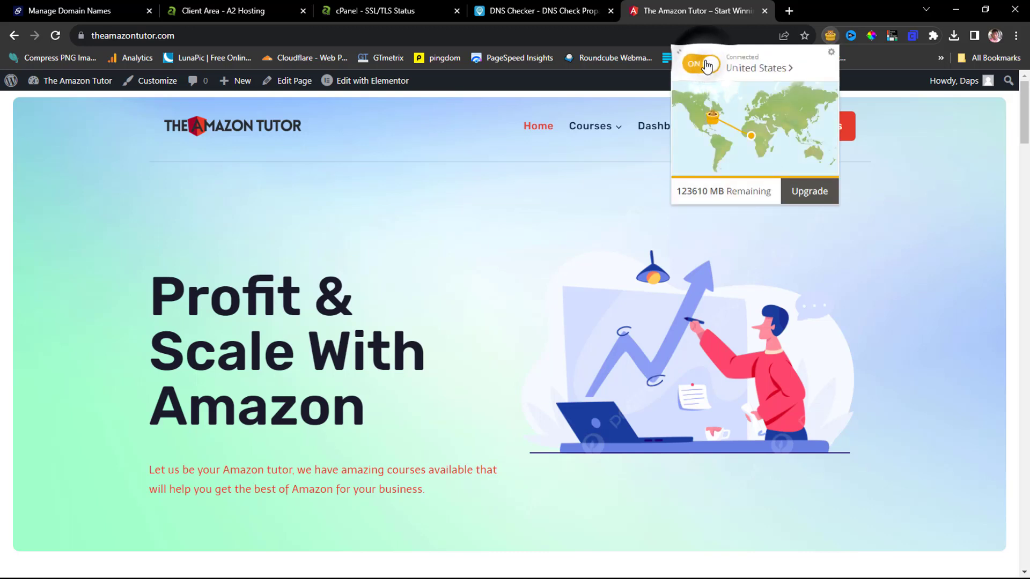
pyautogui.click(608, 172)
pyautogui.click(57, 37)
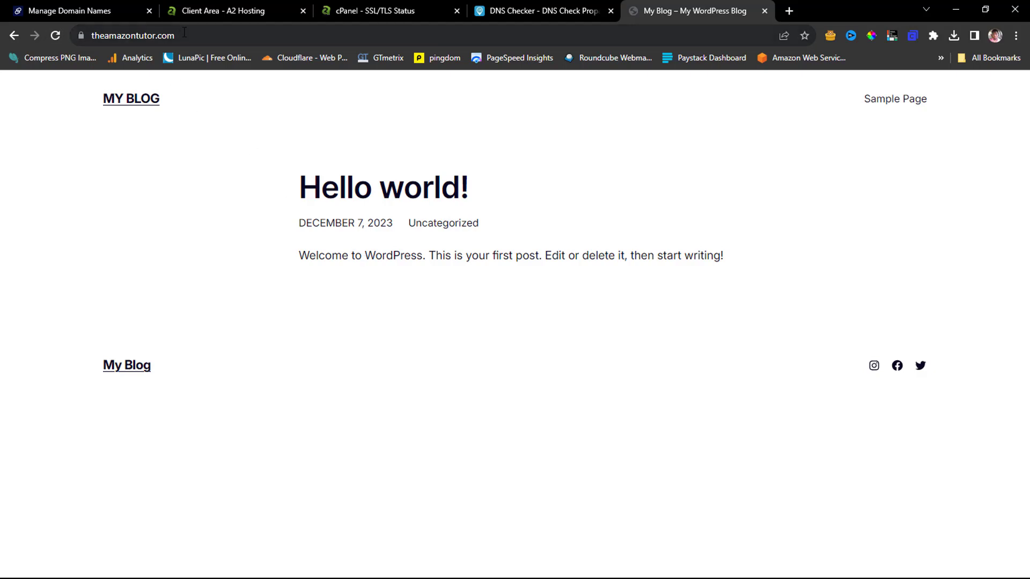
# Log in at theamazontutor.com/wp-admin with the admin credentials and exit the launch wizard.
pyautogui.click(234, 36)
pyautogui.click(235, 36)
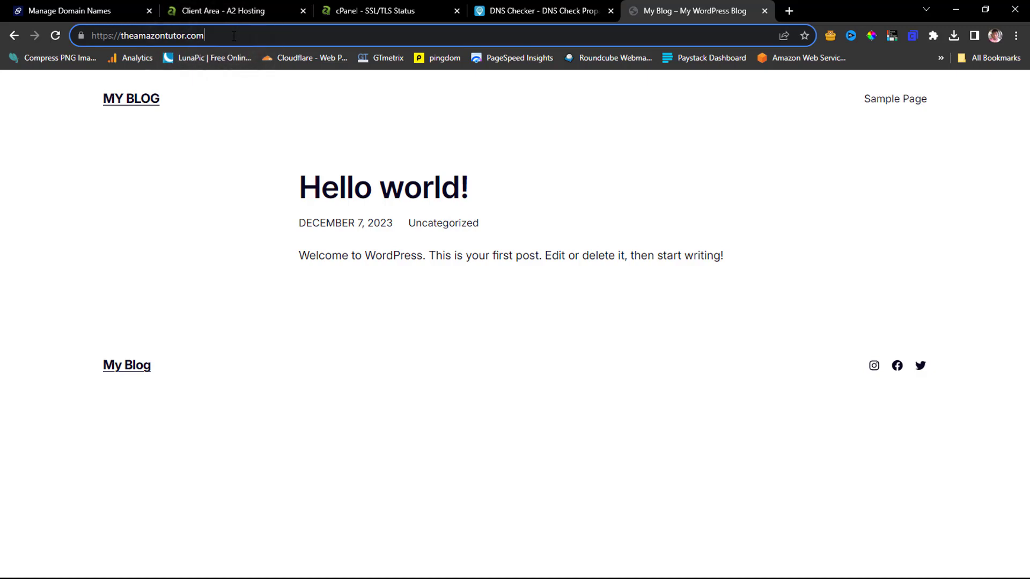
pyautogui.write('/wp')
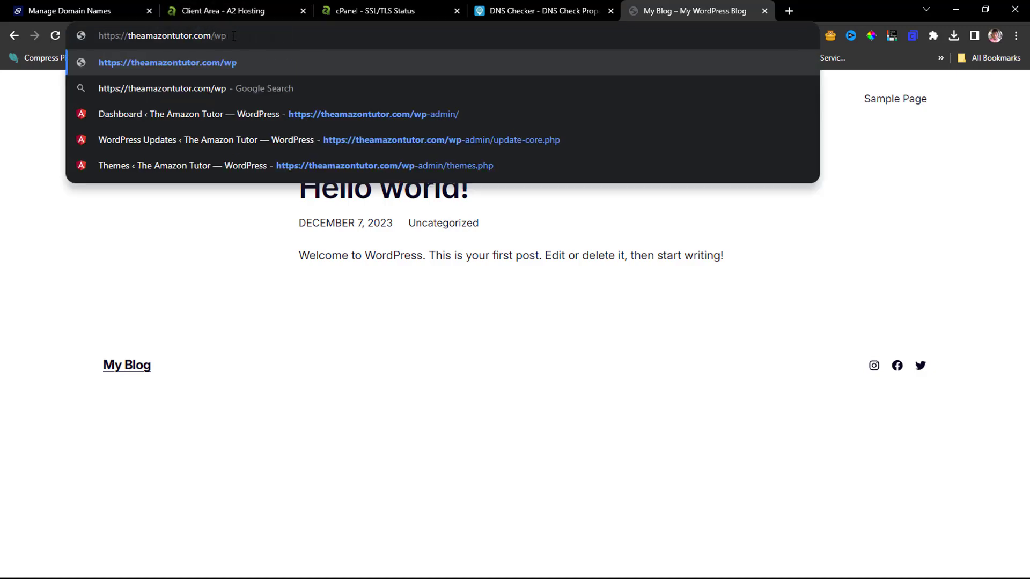
pyautogui.write('-admin')
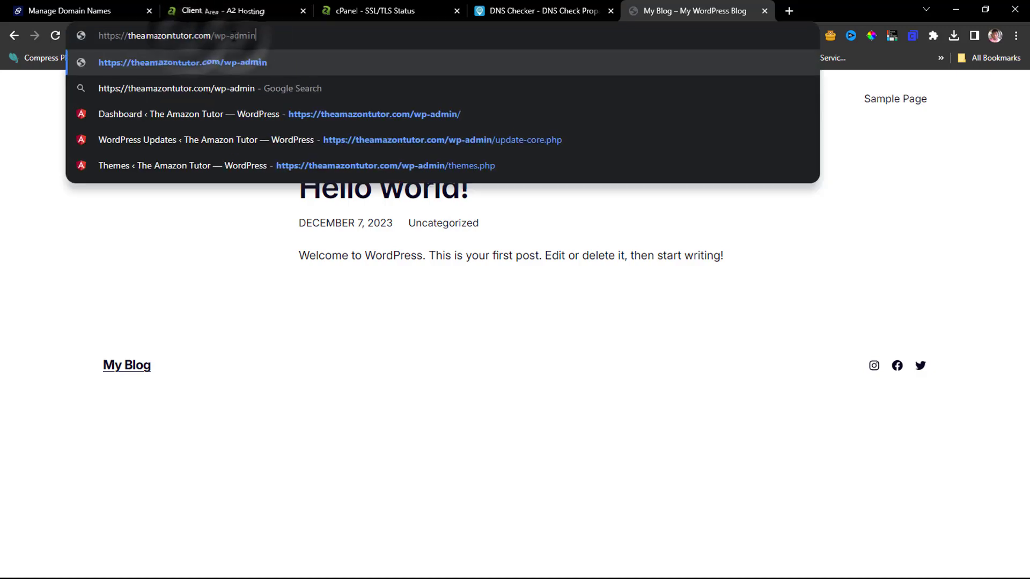
pyautogui.press('Return')
pyautogui.write('admin')
pyautogui.press('Tab')
pyautogui.write('••••••••••••••••••')
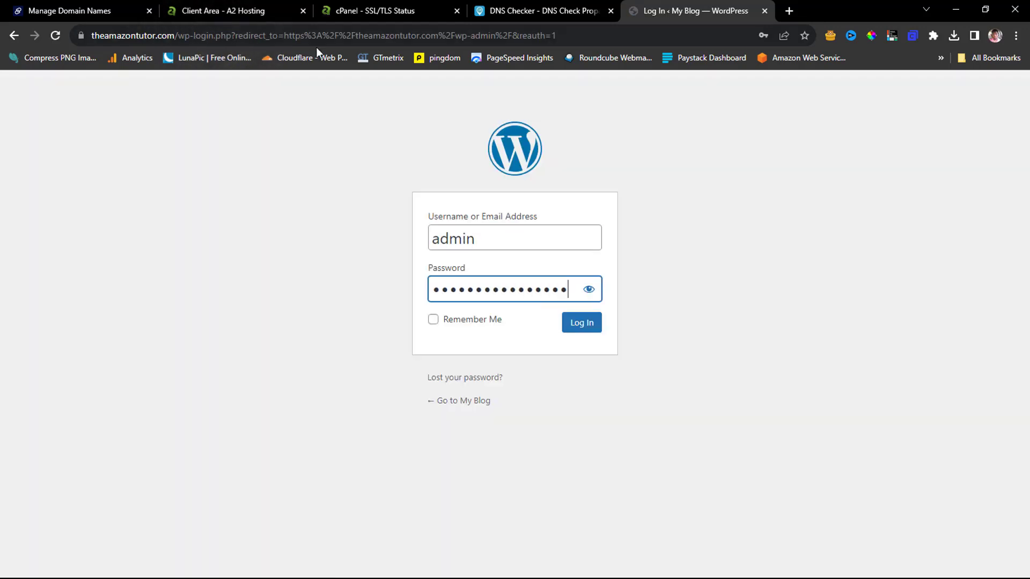
pyautogui.press('Return')
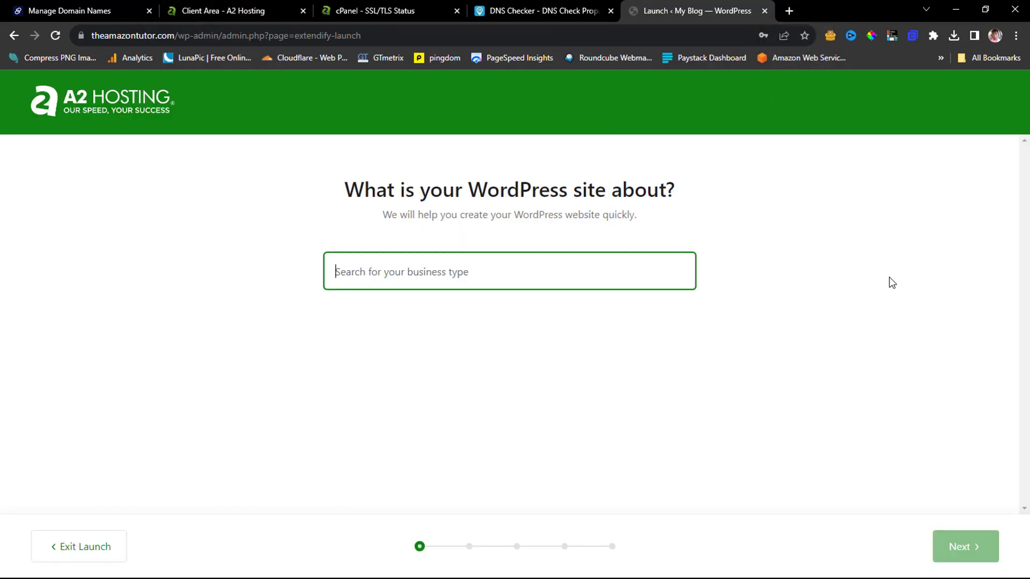
pyautogui.click(80, 548)
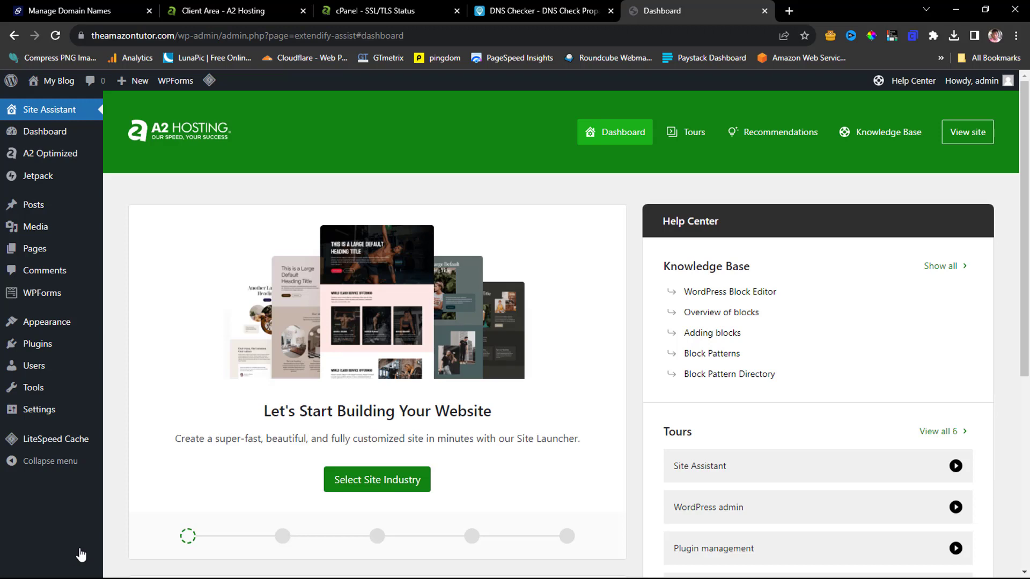
# Search for 'wpvivid', then install and activate the Migration, Backup, Staging – WPvivid plugin.
pyautogui.moveTo(34, 344)
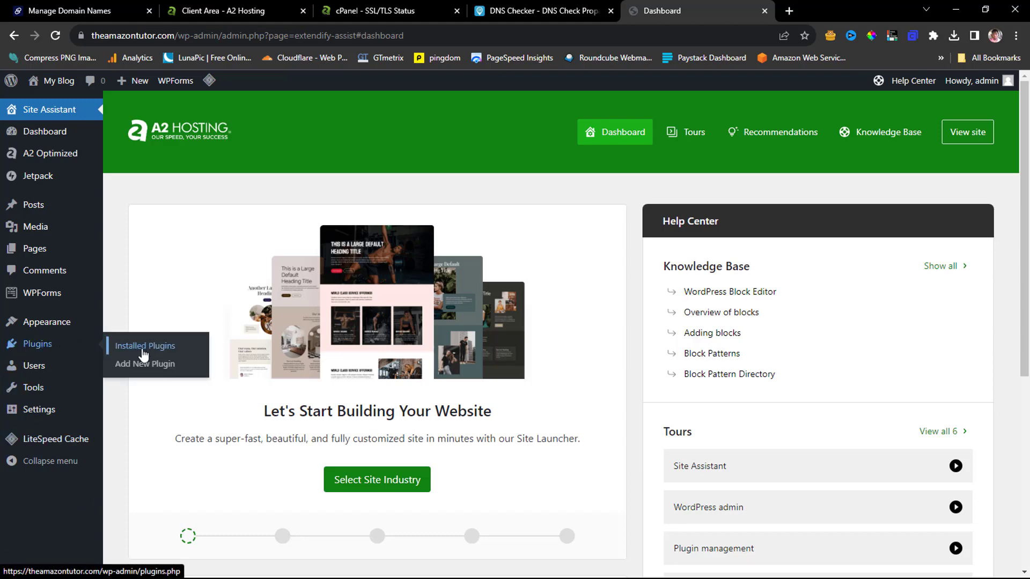
pyautogui.click(144, 368)
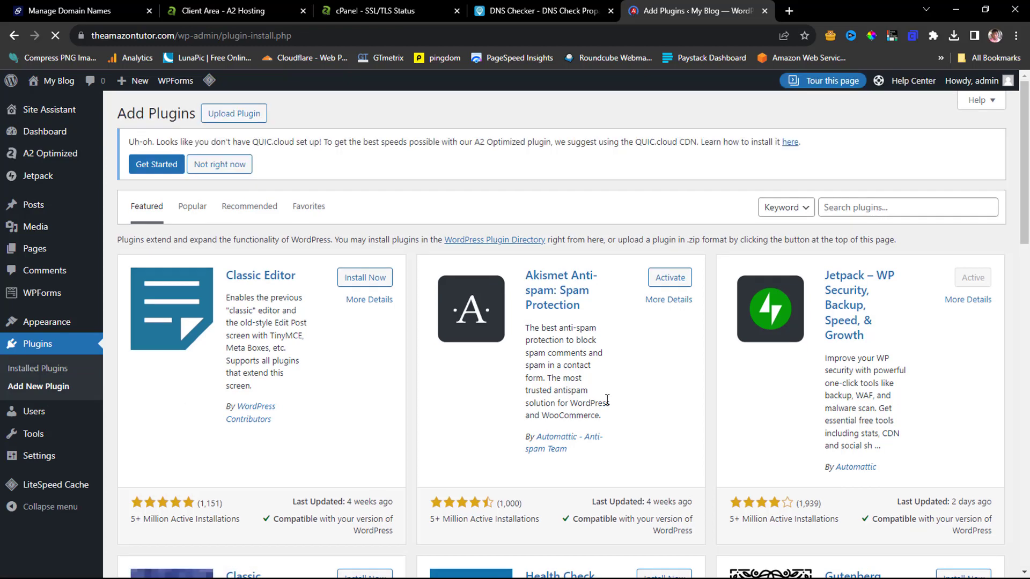
pyautogui.click(866, 209)
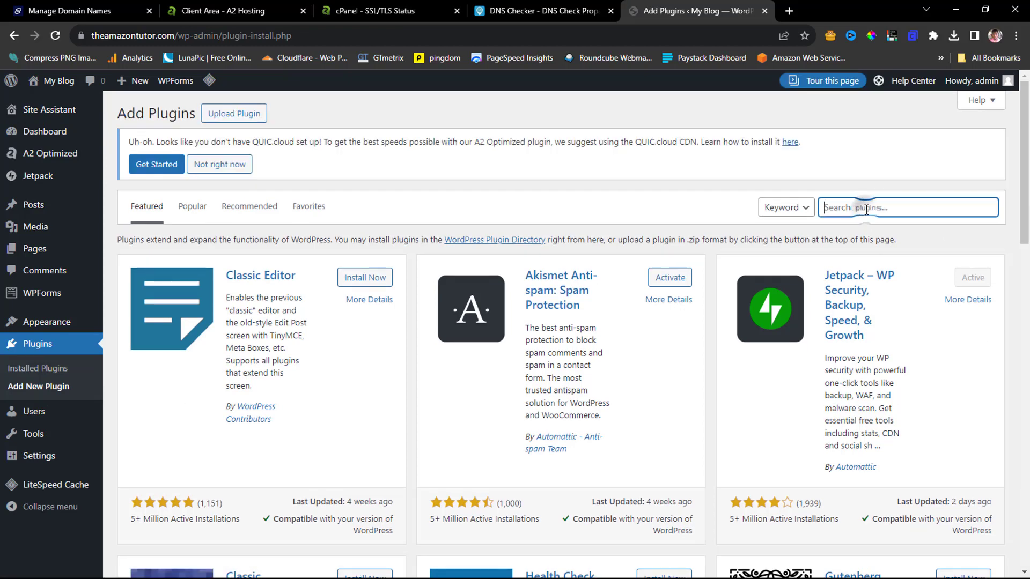
pyautogui.write('wpvivid')
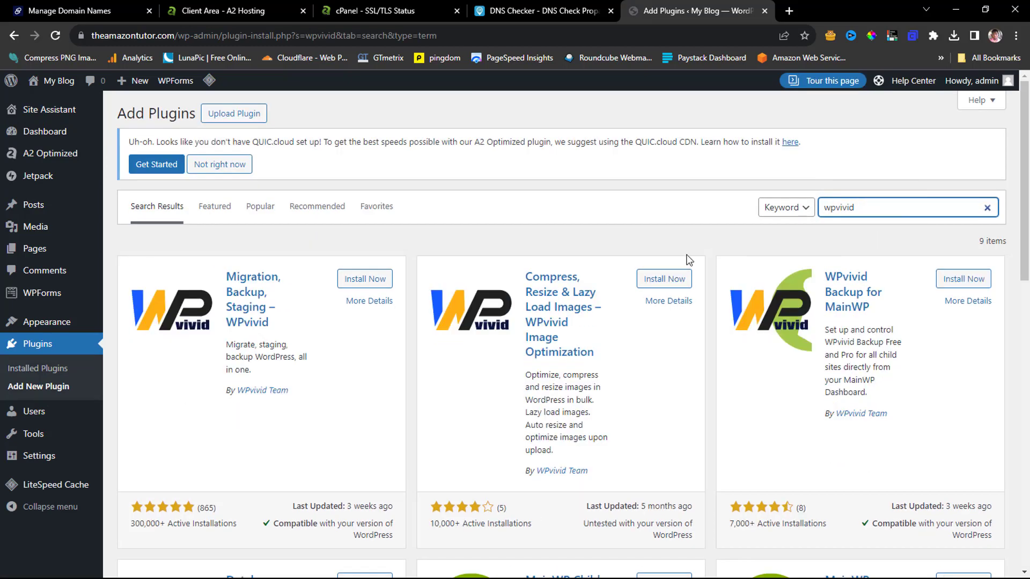
pyautogui.click(355, 281)
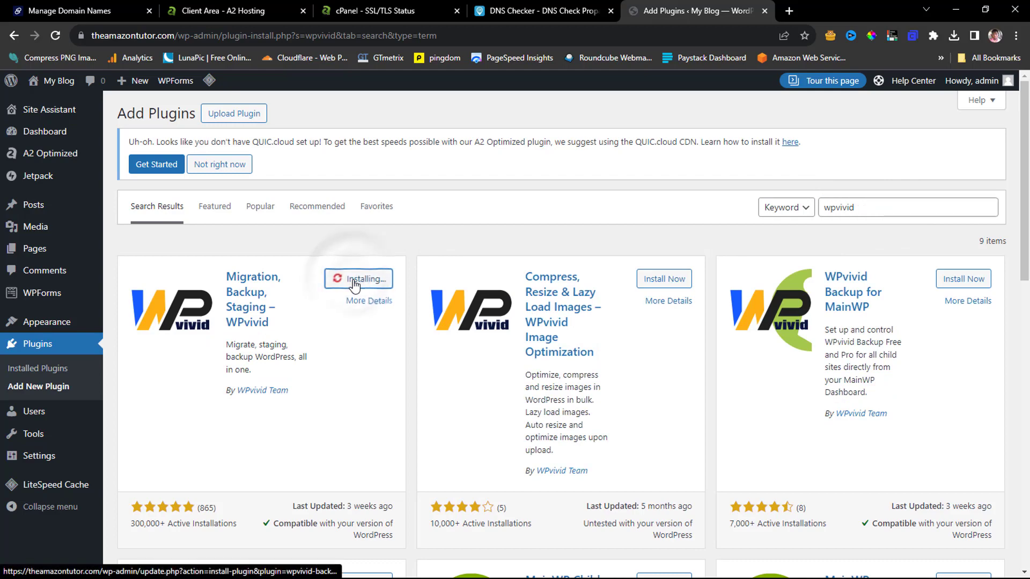
pyautogui.click(354, 283)
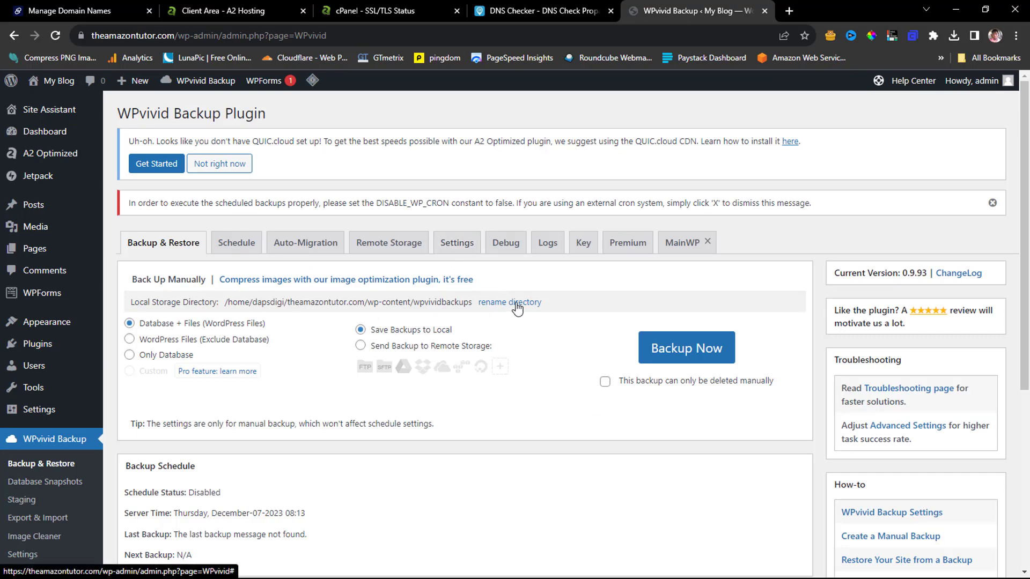
# Drag the downloaded backup zip into WPvivid's Upload area and upload it.
pyautogui.scroll(-5, 517, 303)
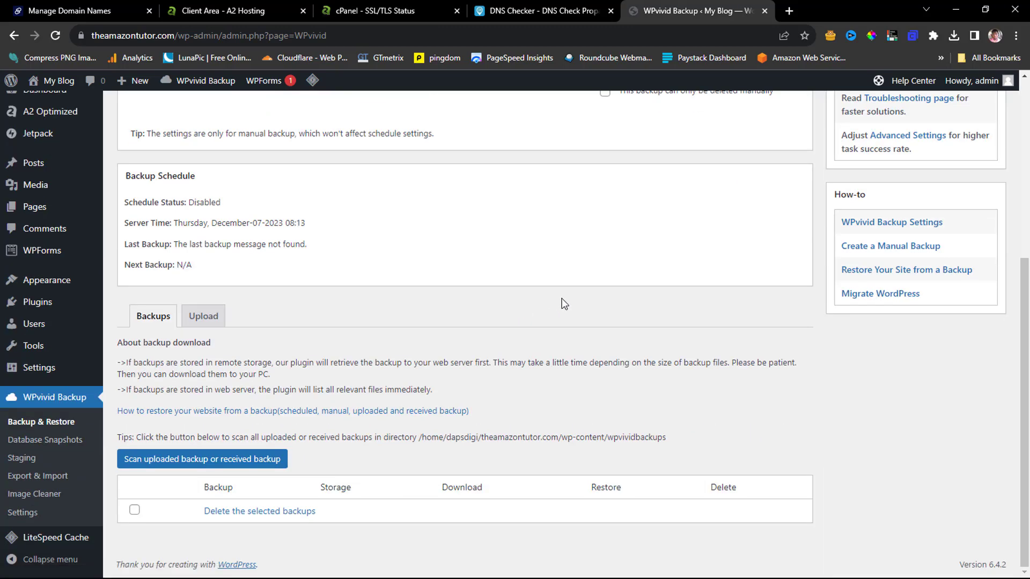
pyautogui.click(203, 317)
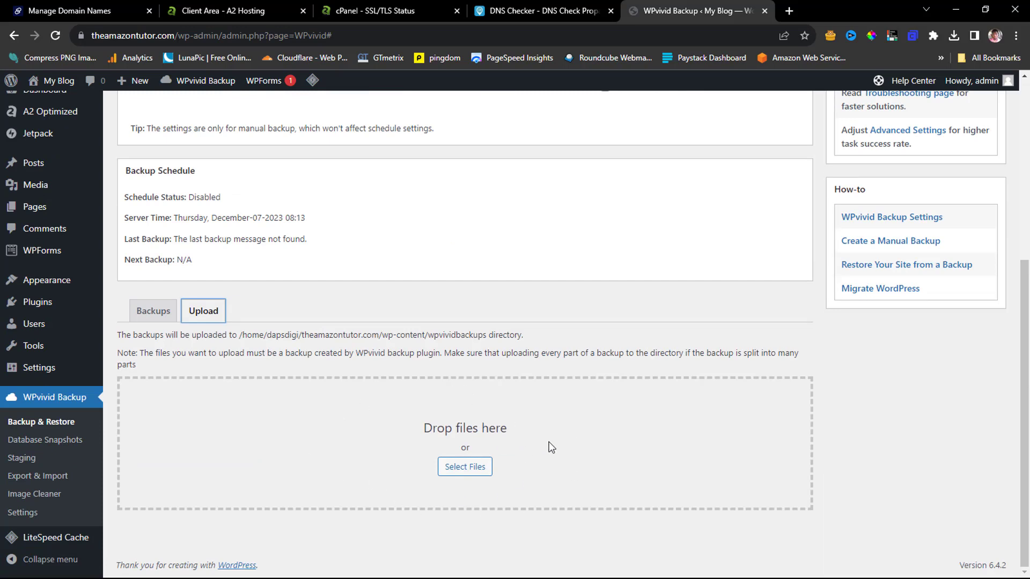
pyautogui.click(954, 37)
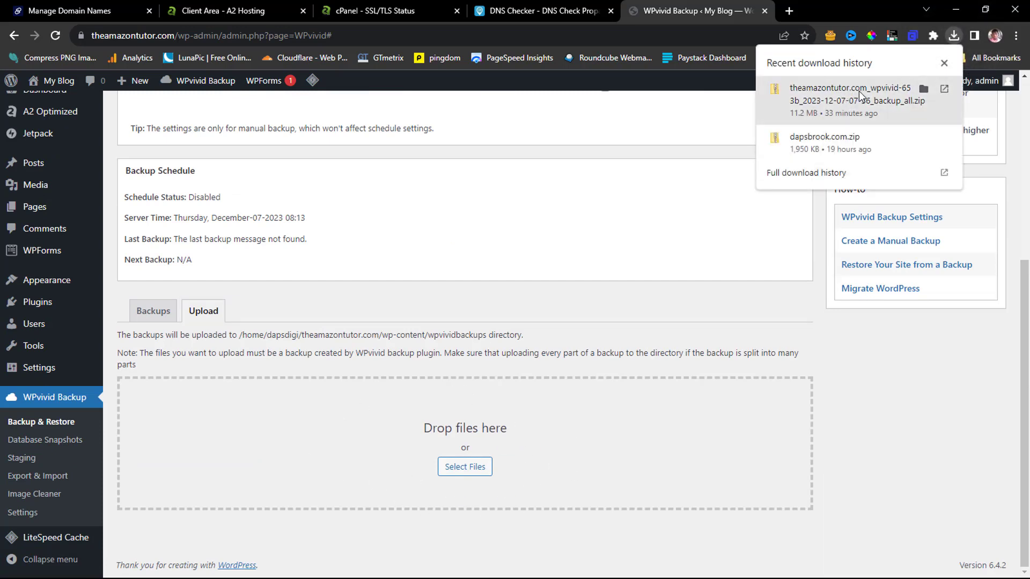
pyautogui.moveTo(872, 95); pyautogui.dragTo(350, 446)
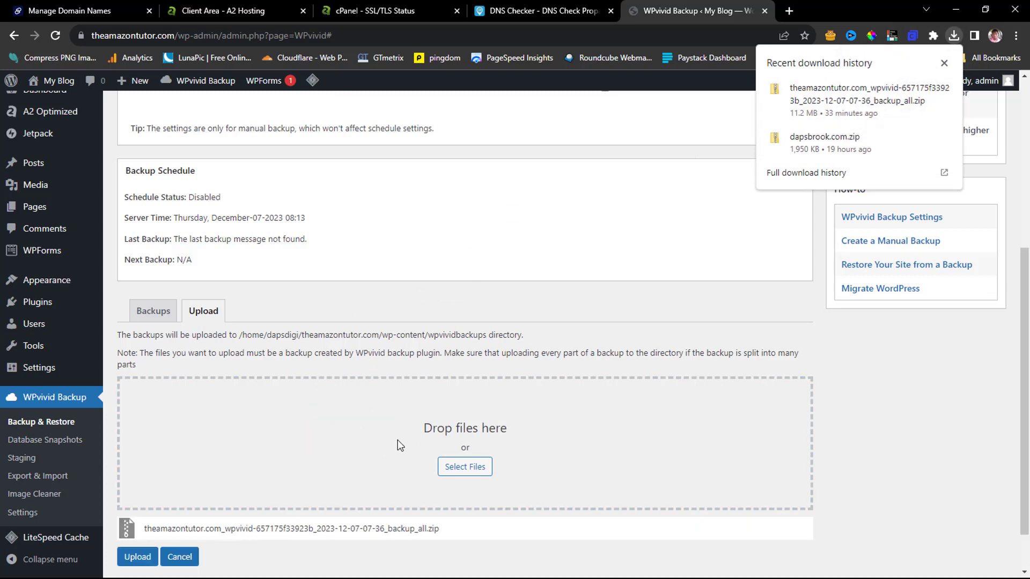
pyautogui.scroll(-1, 397, 440)
pyautogui.click(134, 506)
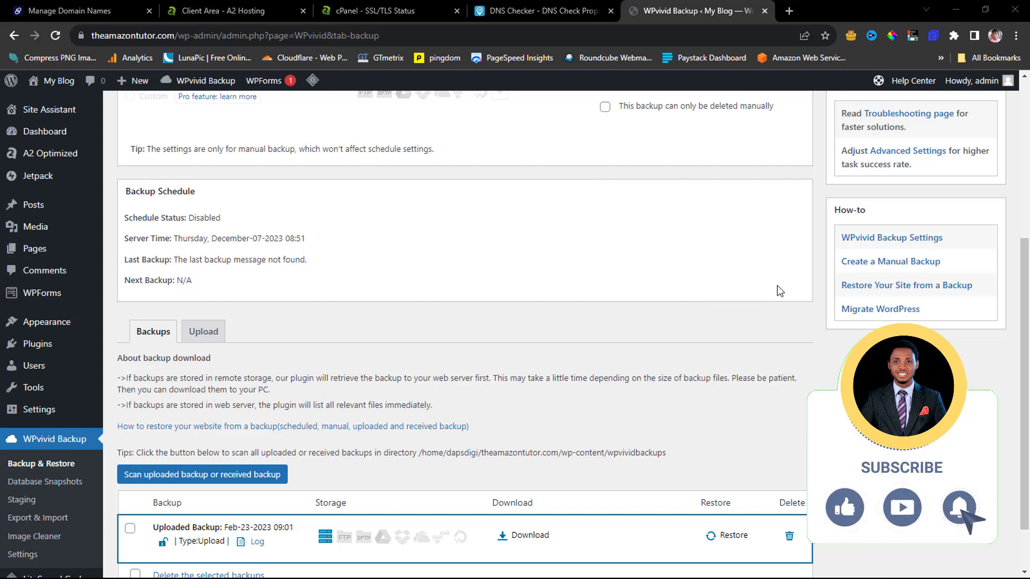
# Restore the uploaded Feb-23-2023 09:01 backup and confirm through to completion.
pyautogui.click(733, 535)
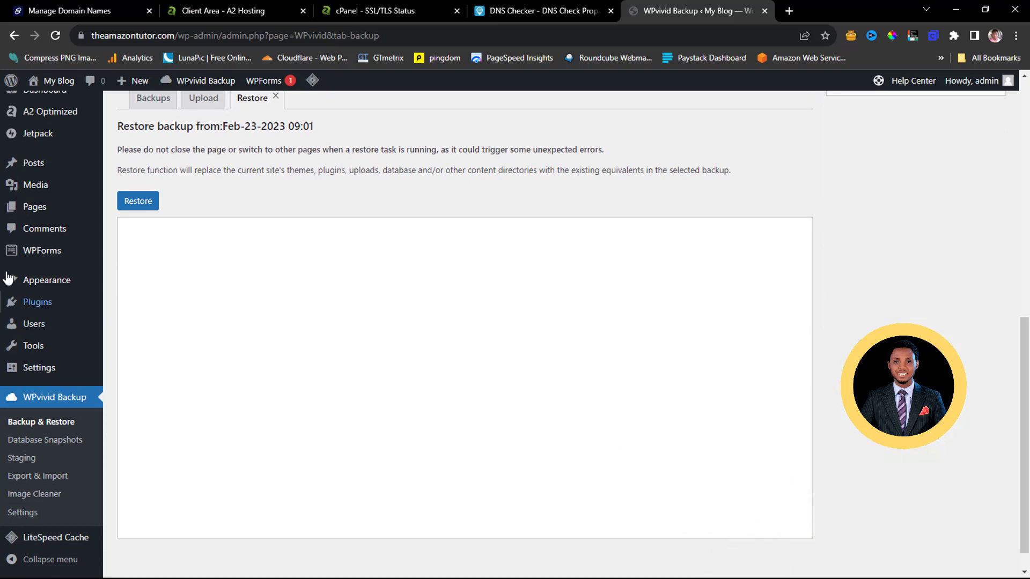
pyautogui.click(137, 203)
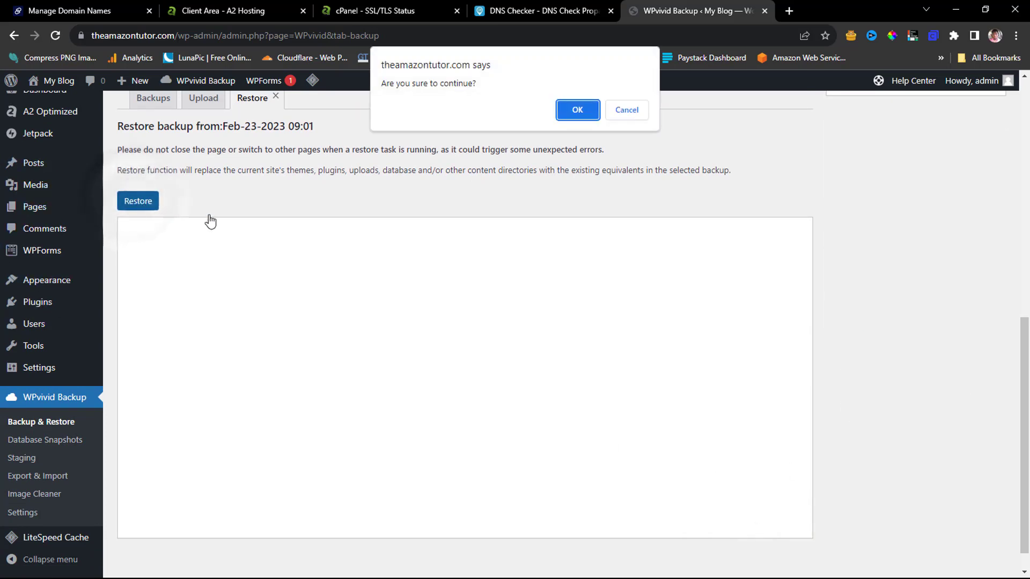
pyautogui.click(575, 109)
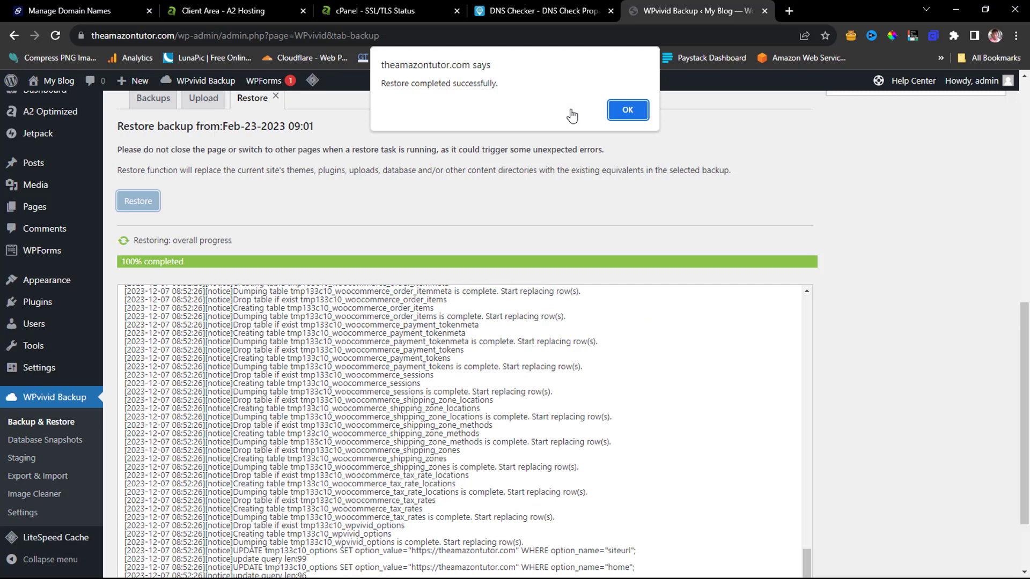
pyautogui.click(629, 110)
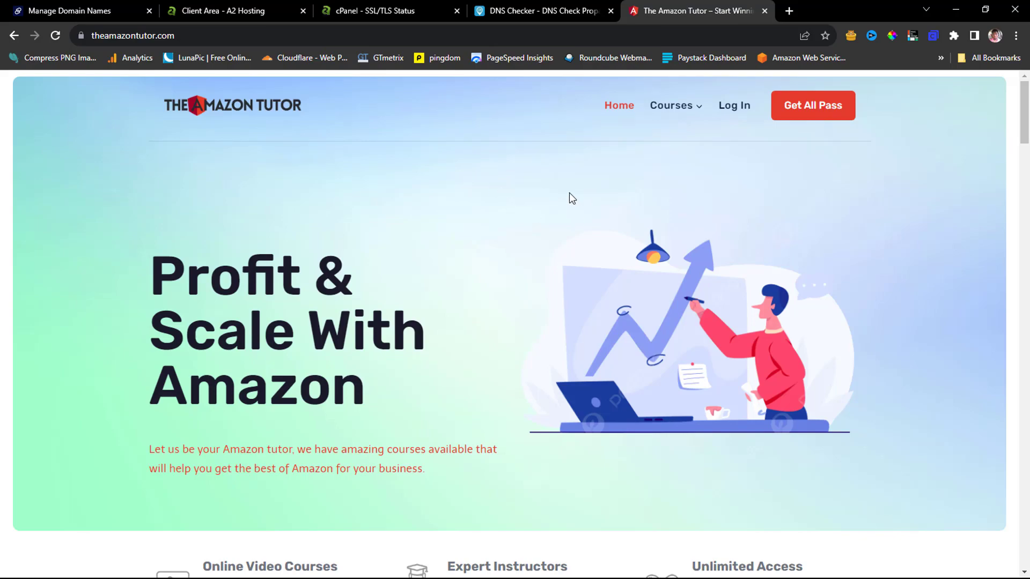
pyautogui.scroll(-10, 569, 196)
pyautogui.scroll(-20, 569, 192)
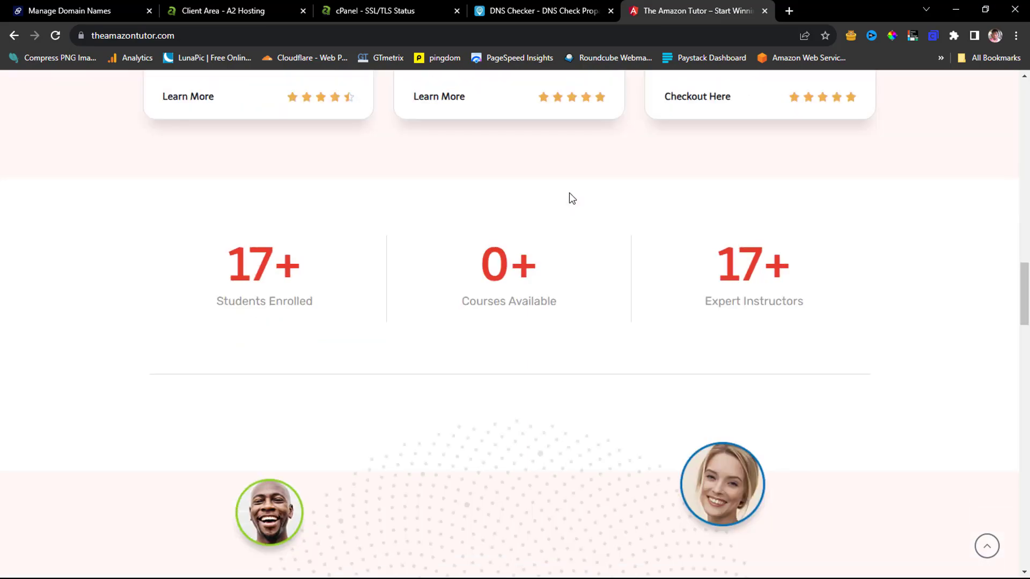
pyautogui.scroll(-15, 570, 193)
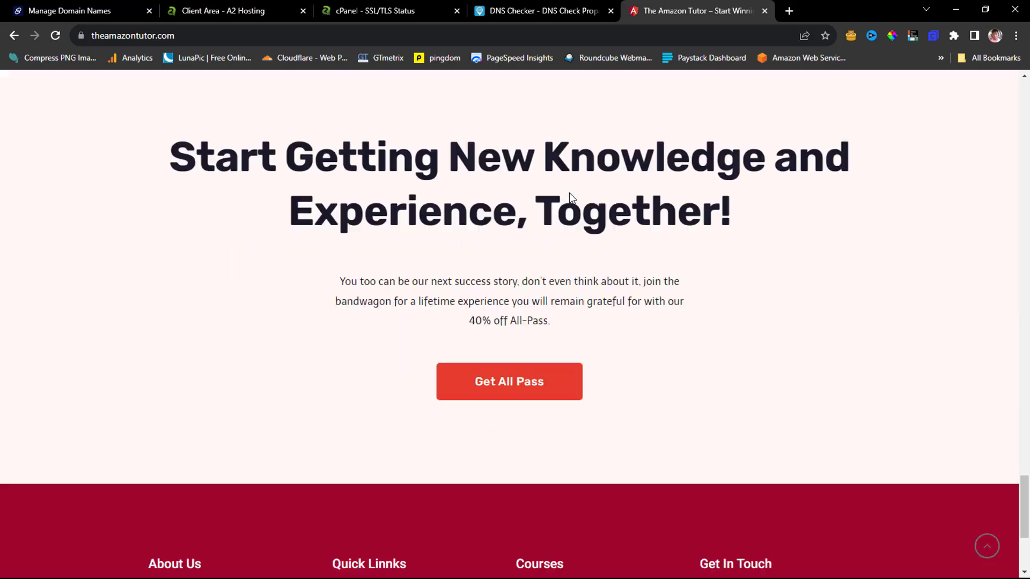
pyautogui.scroll(20, 571, 198)
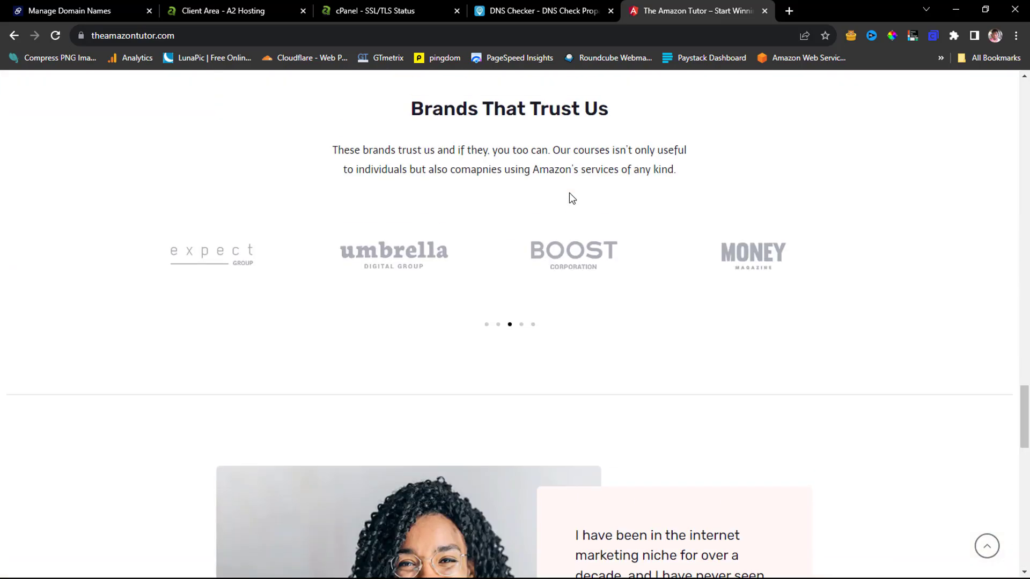
pyautogui.scroll(15, 572, 198)
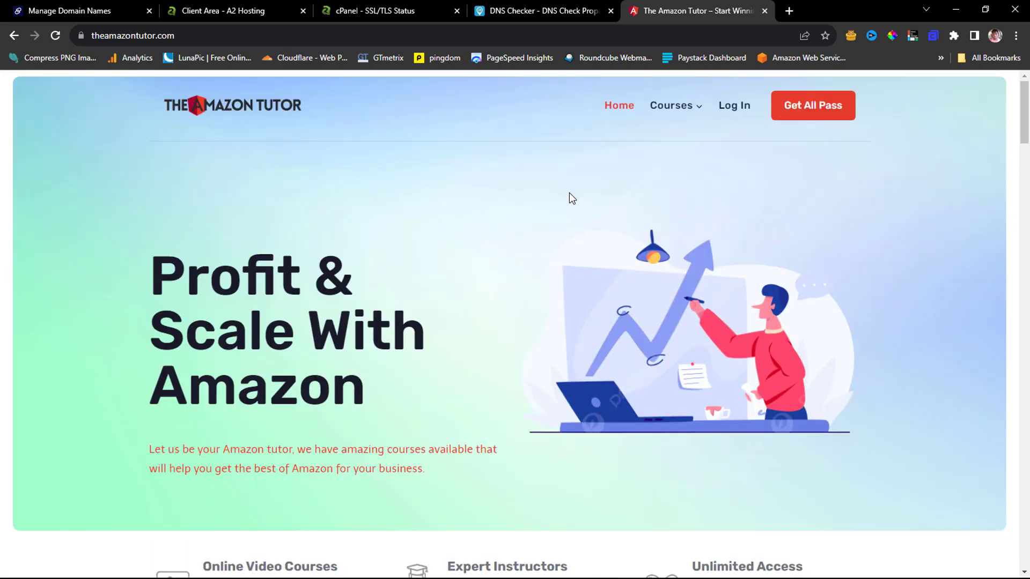